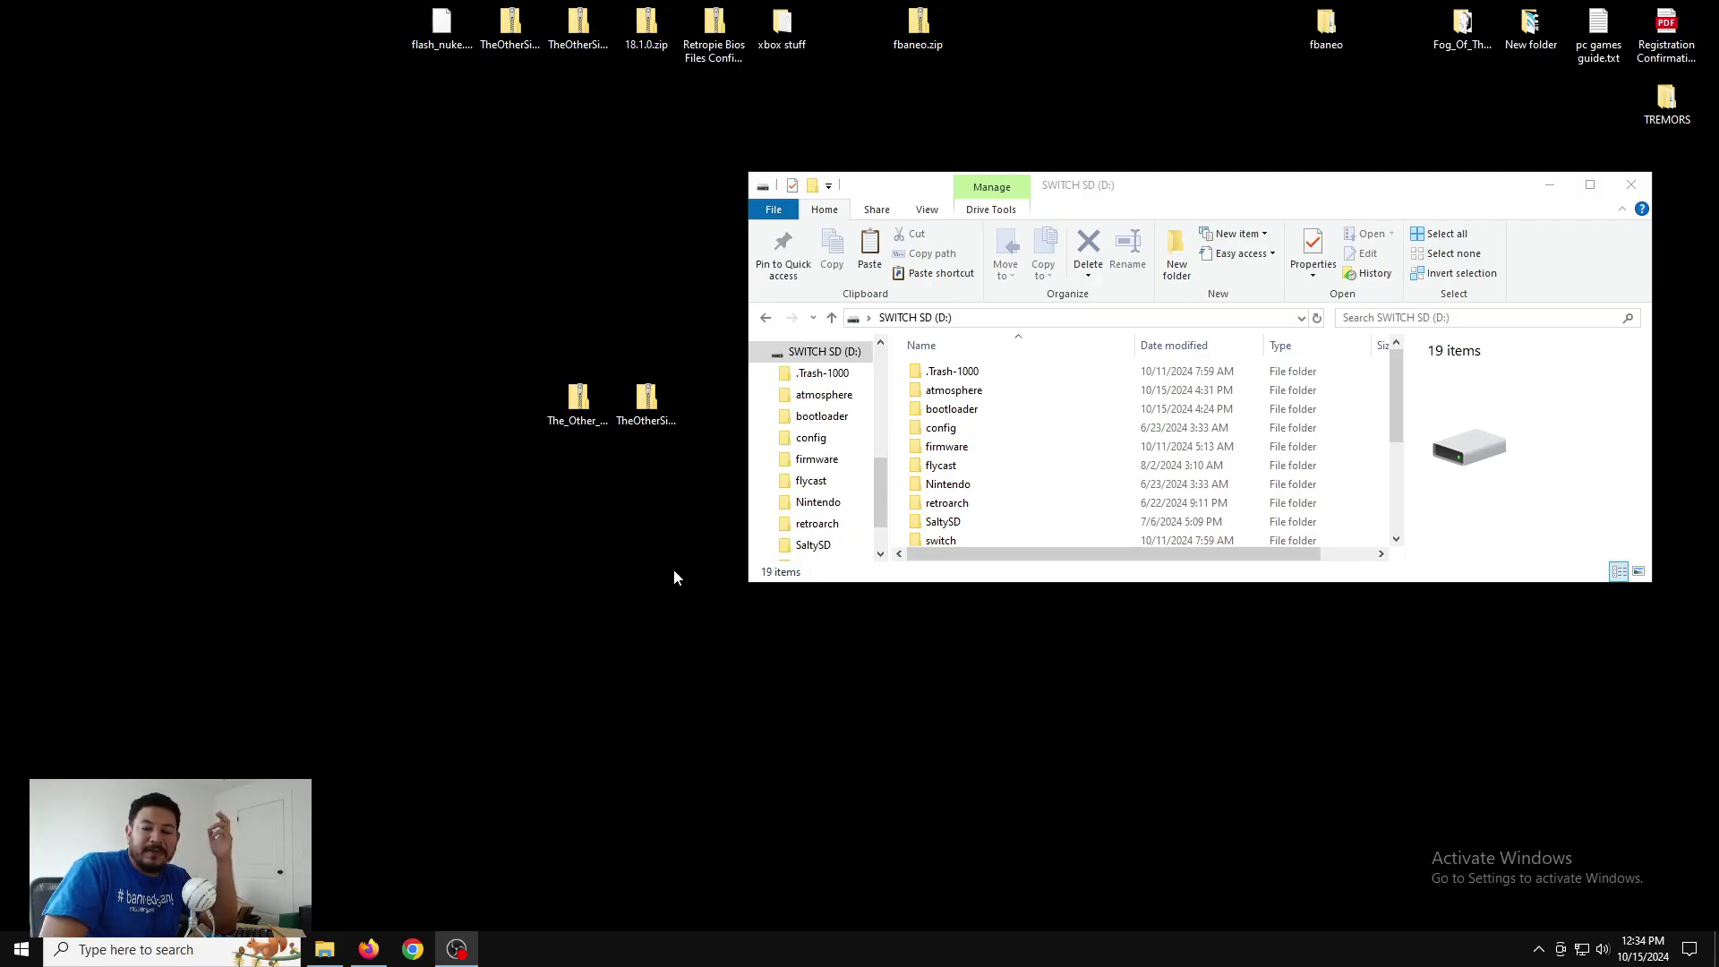
{"action": "left_click_drag", "start_coordinate": [696, 346], "coordinate": [523, 512]}
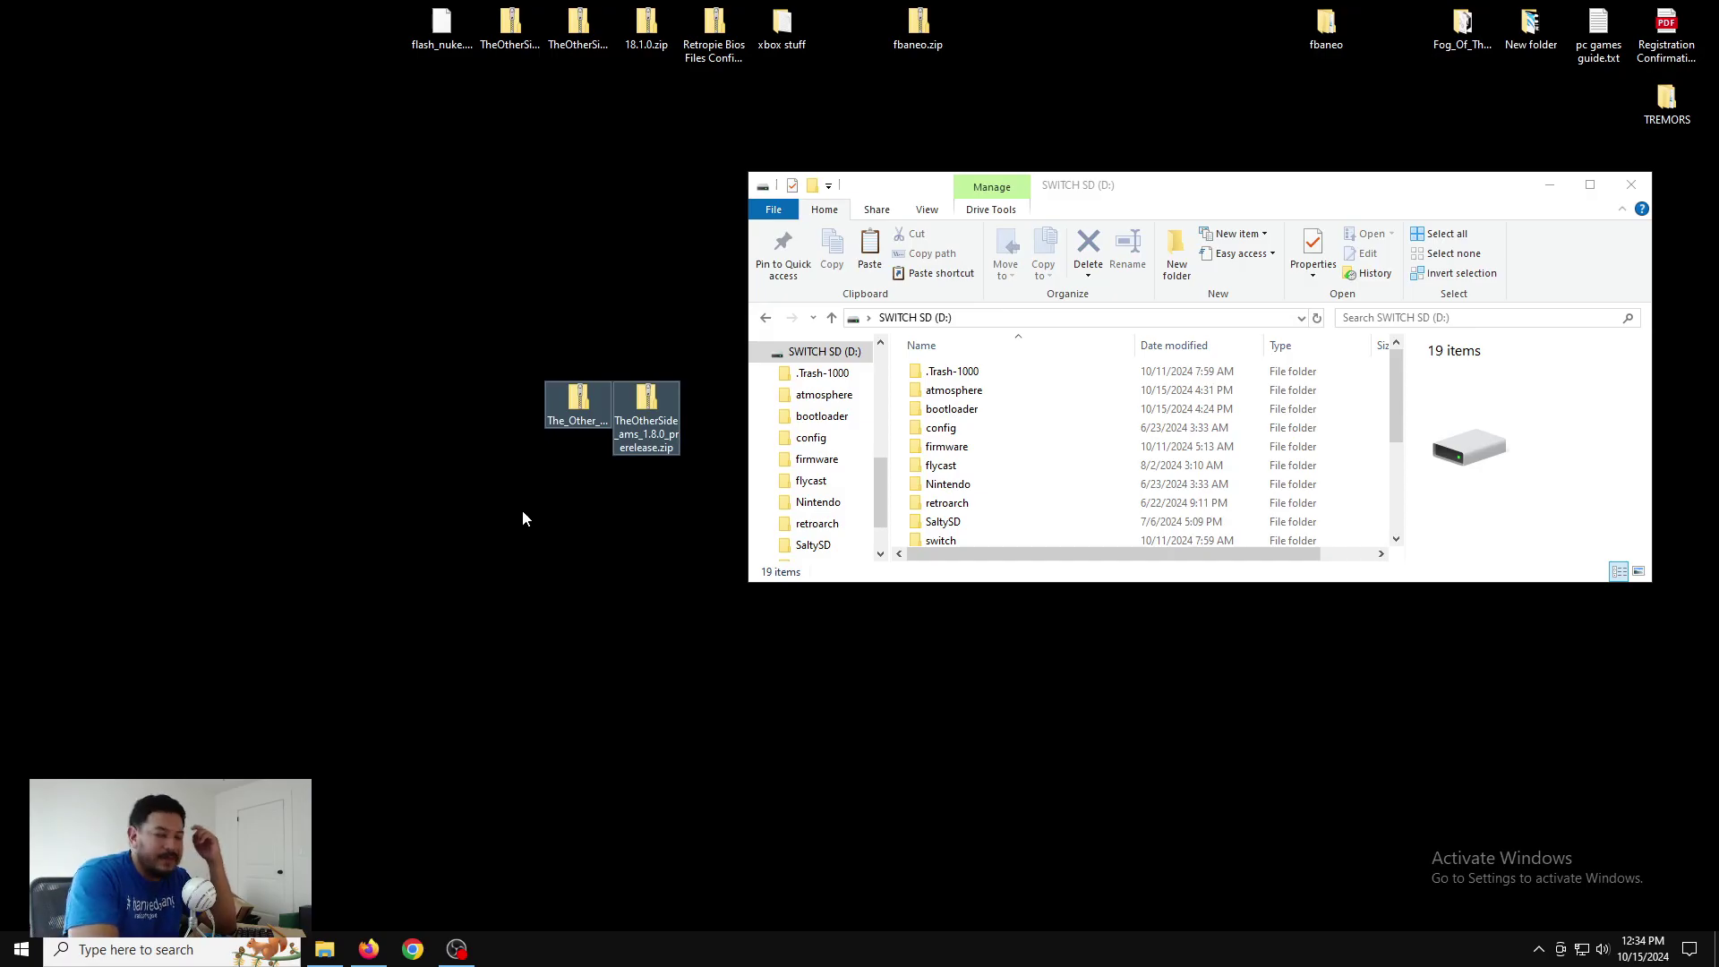
{"action": "left_click", "coordinate": [560, 412]}
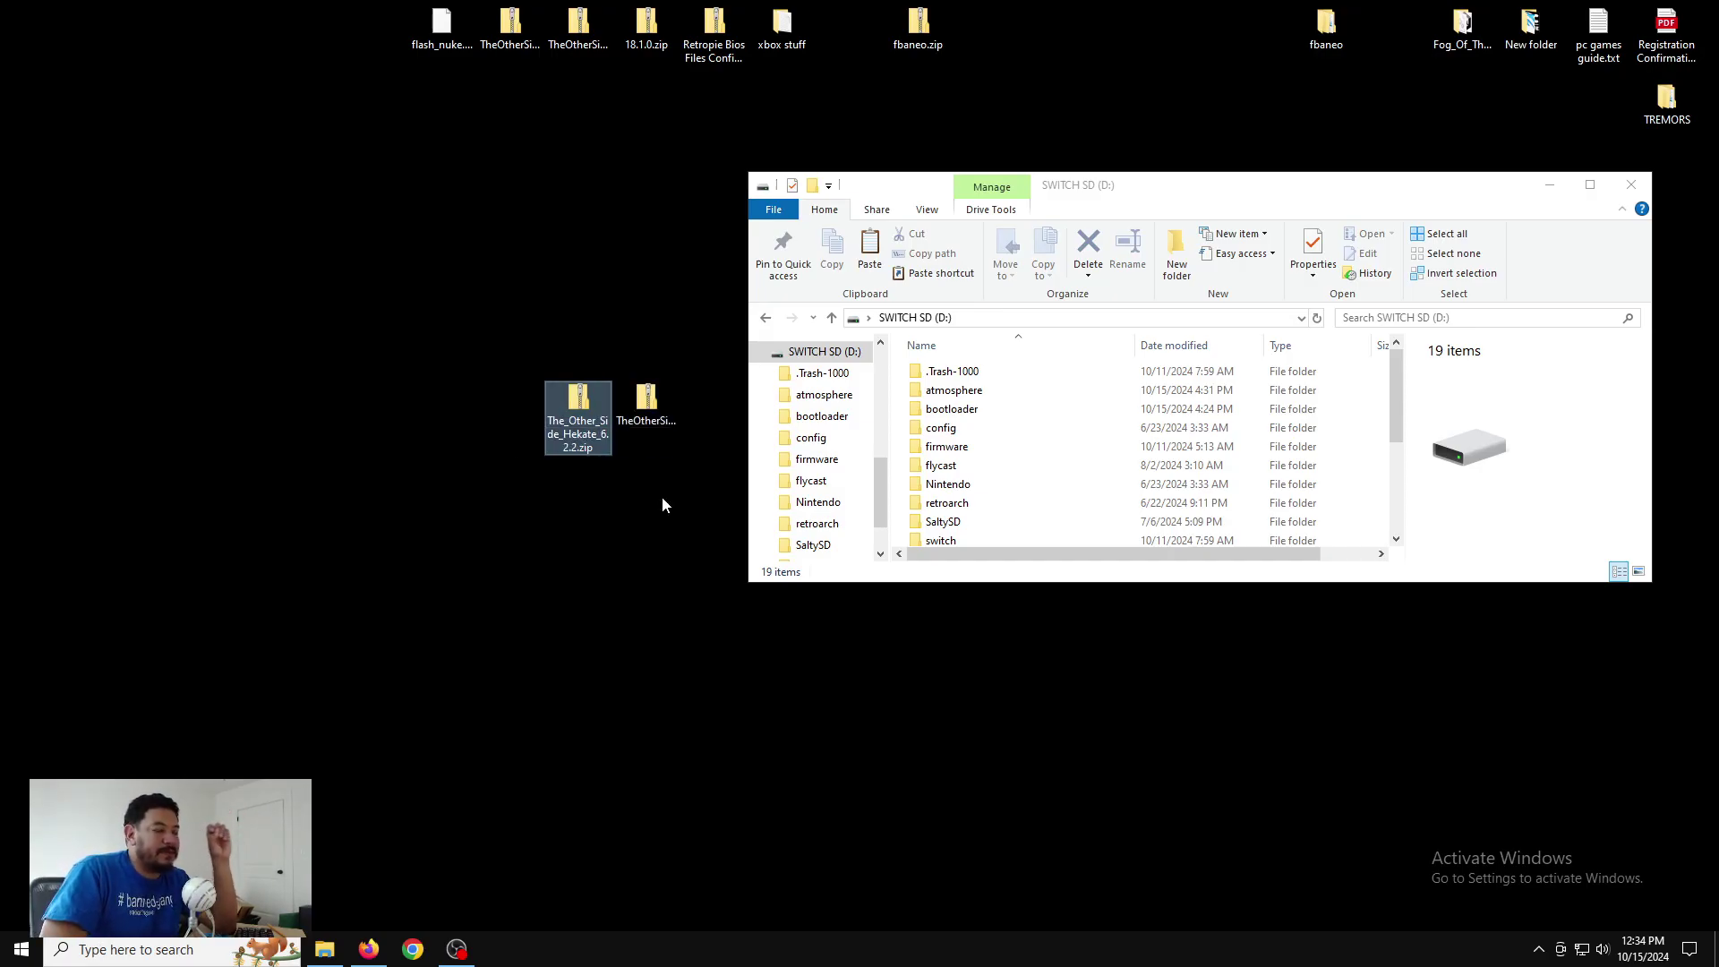
{"action": "left_click", "coordinate": [654, 413]}
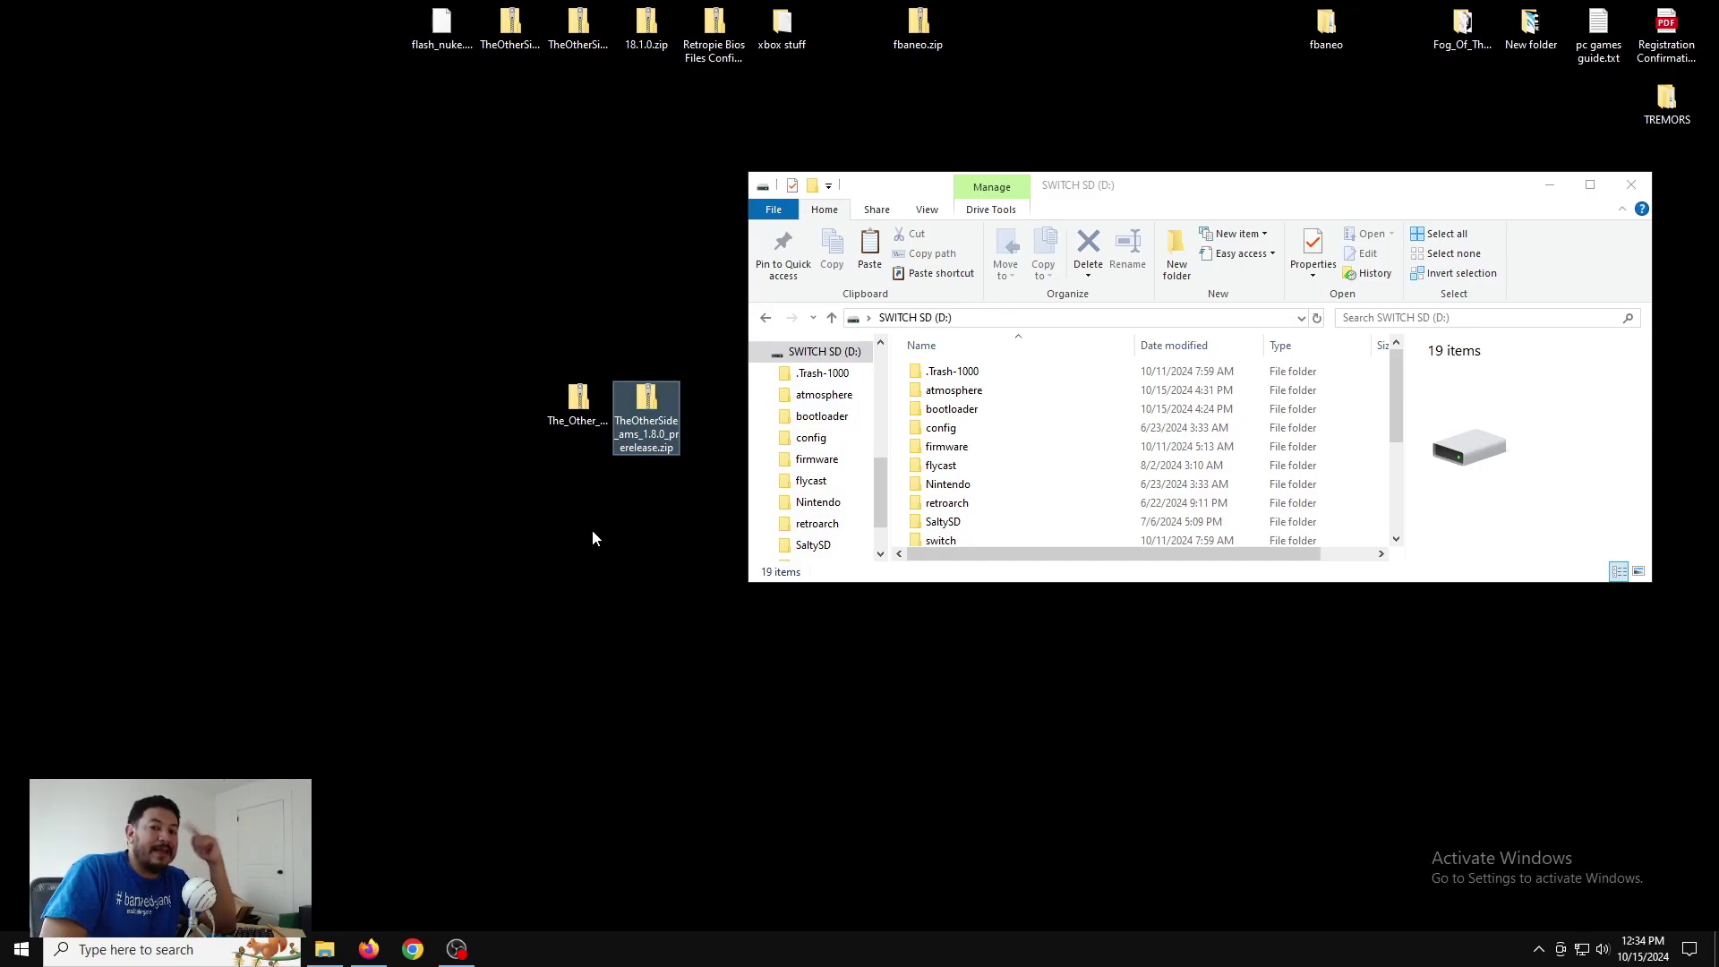
{"action": "left_click_drag", "start_coordinate": [709, 313], "coordinate": [550, 521]}
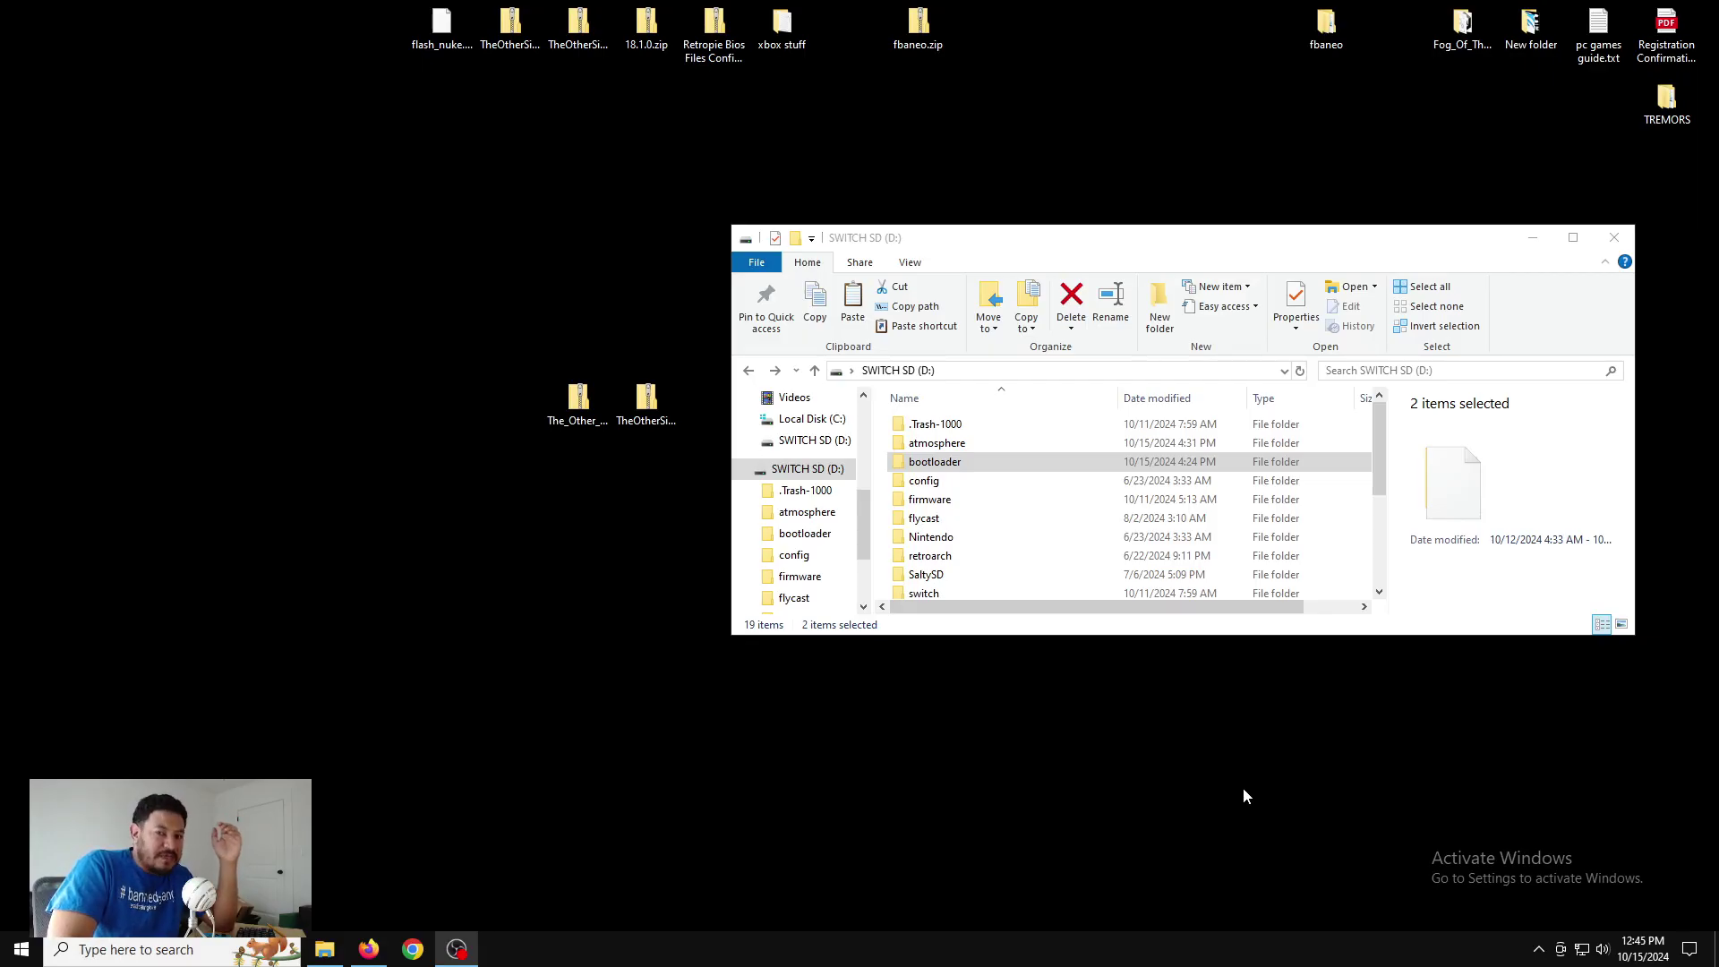
{"action": "left_click", "coordinate": [973, 249]}
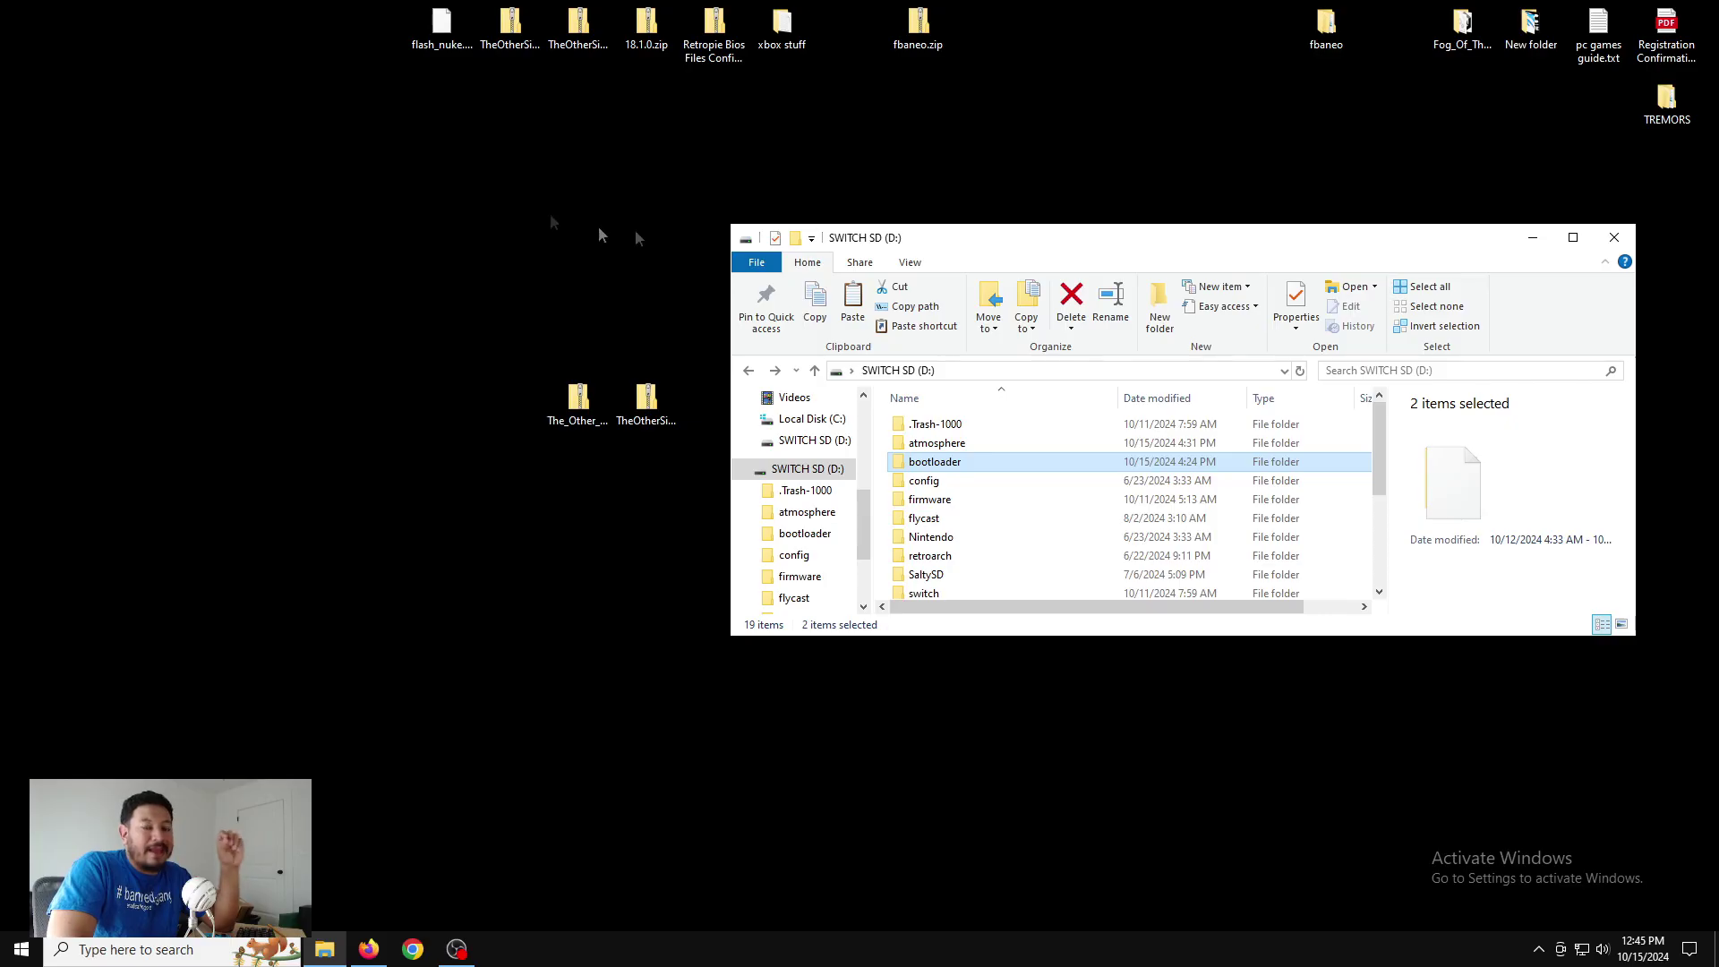
{"action": "left_click", "coordinate": [573, 45]}
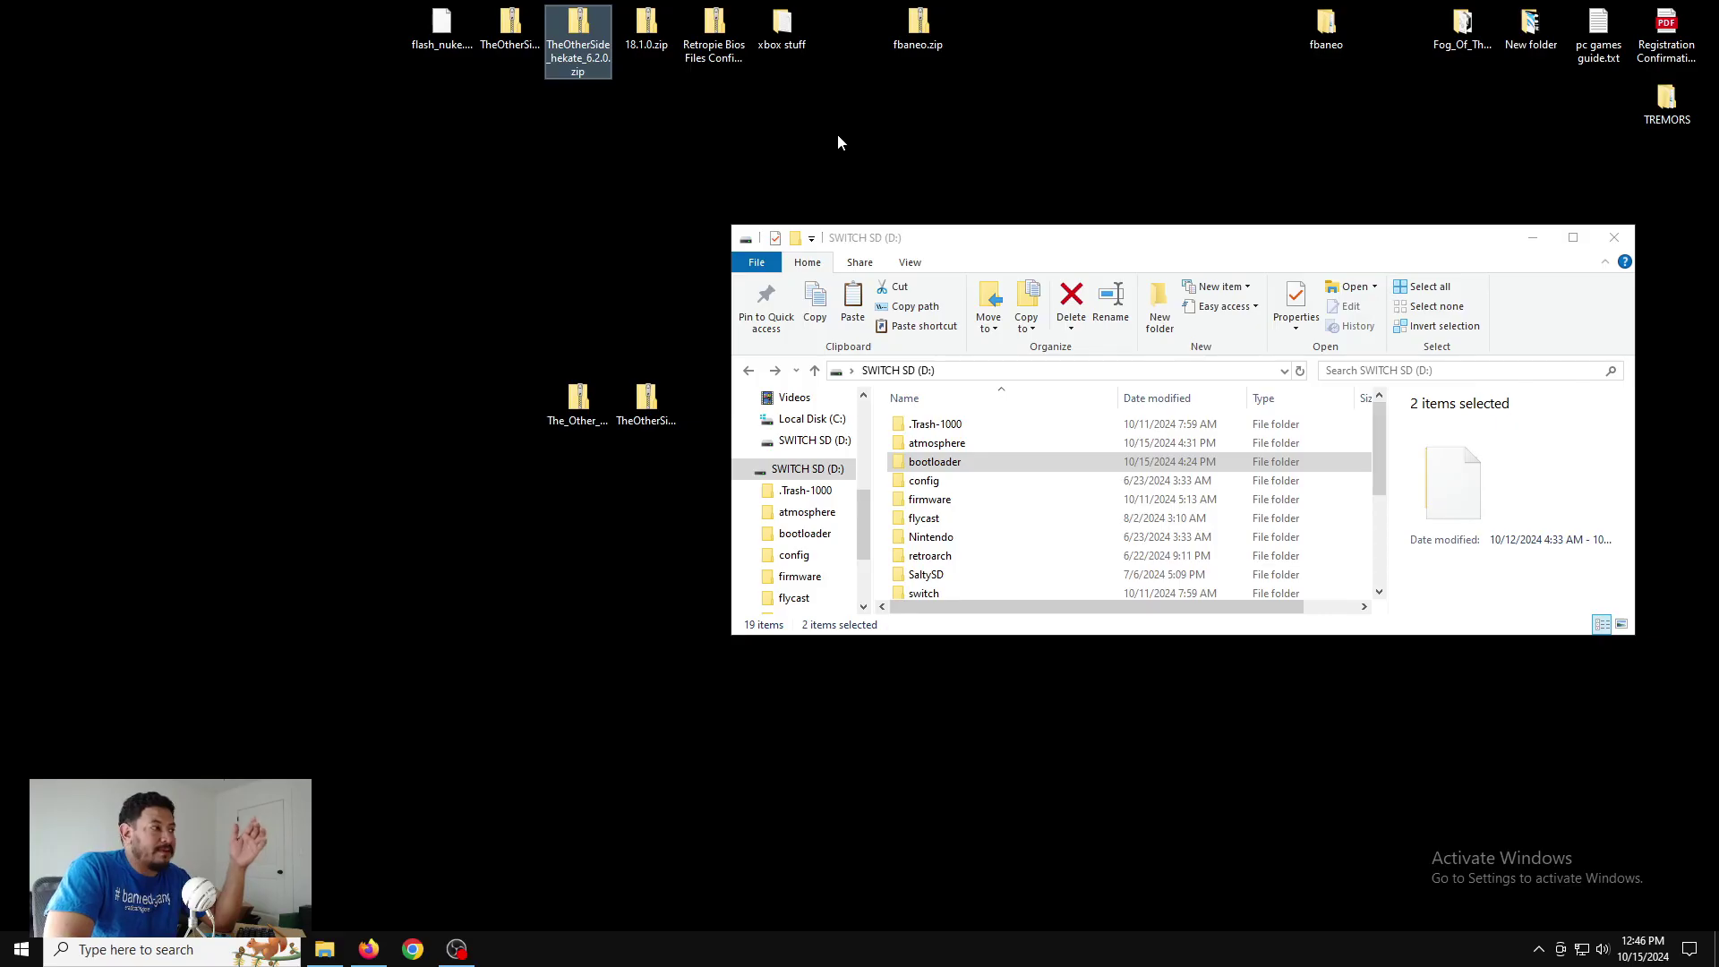
Delete the atmosphere and bootloader folders from the root of SWITCH SD (D:)
{"action": "left_click", "coordinate": [942, 247]}
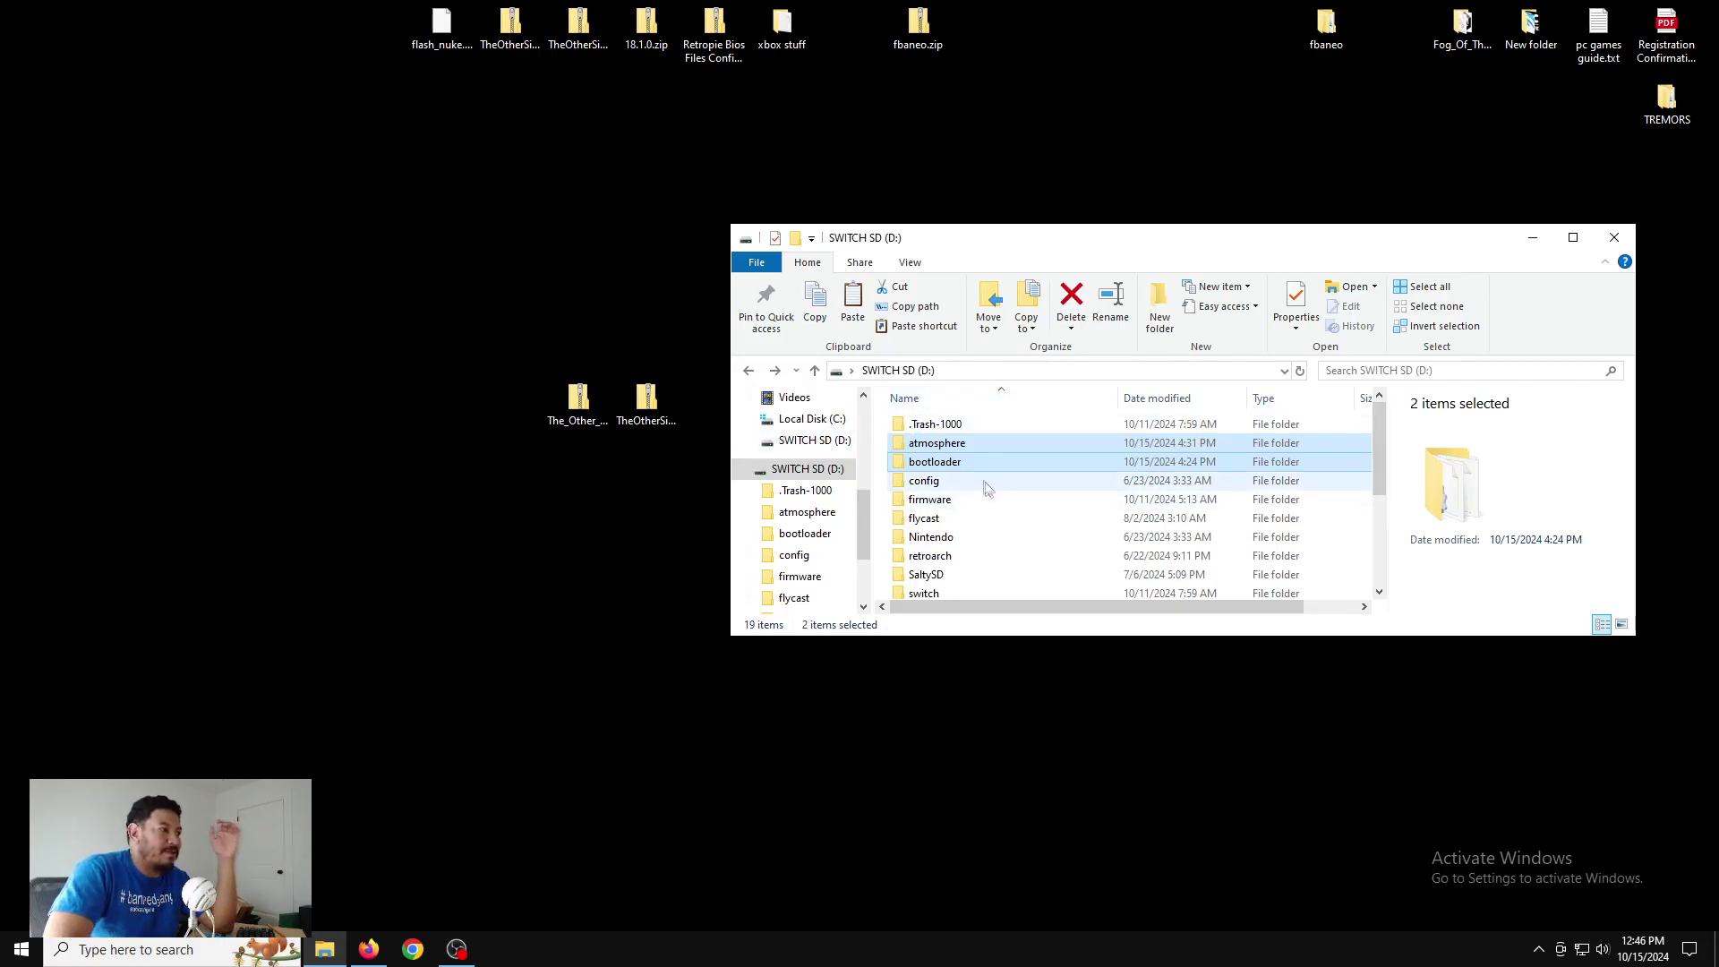
{"action": "right_click", "coordinate": [957, 446]}
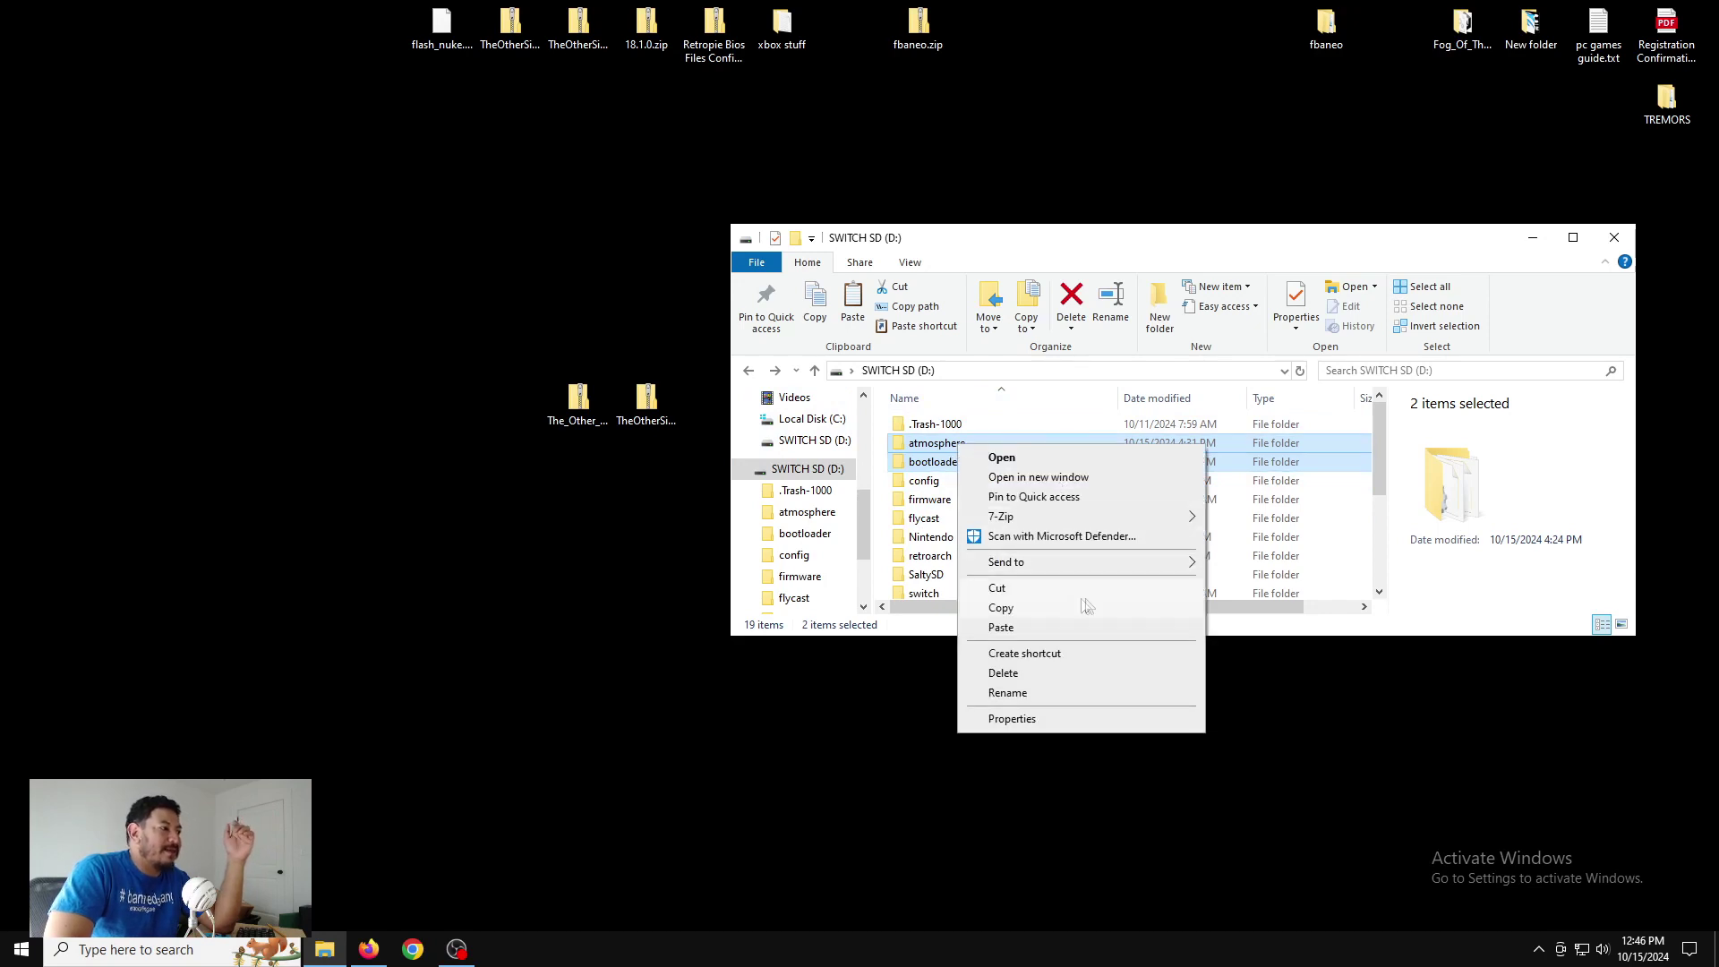
{"action": "left_click", "coordinate": [1012, 674]}
{"action": "left_click", "coordinate": [925, 491]}
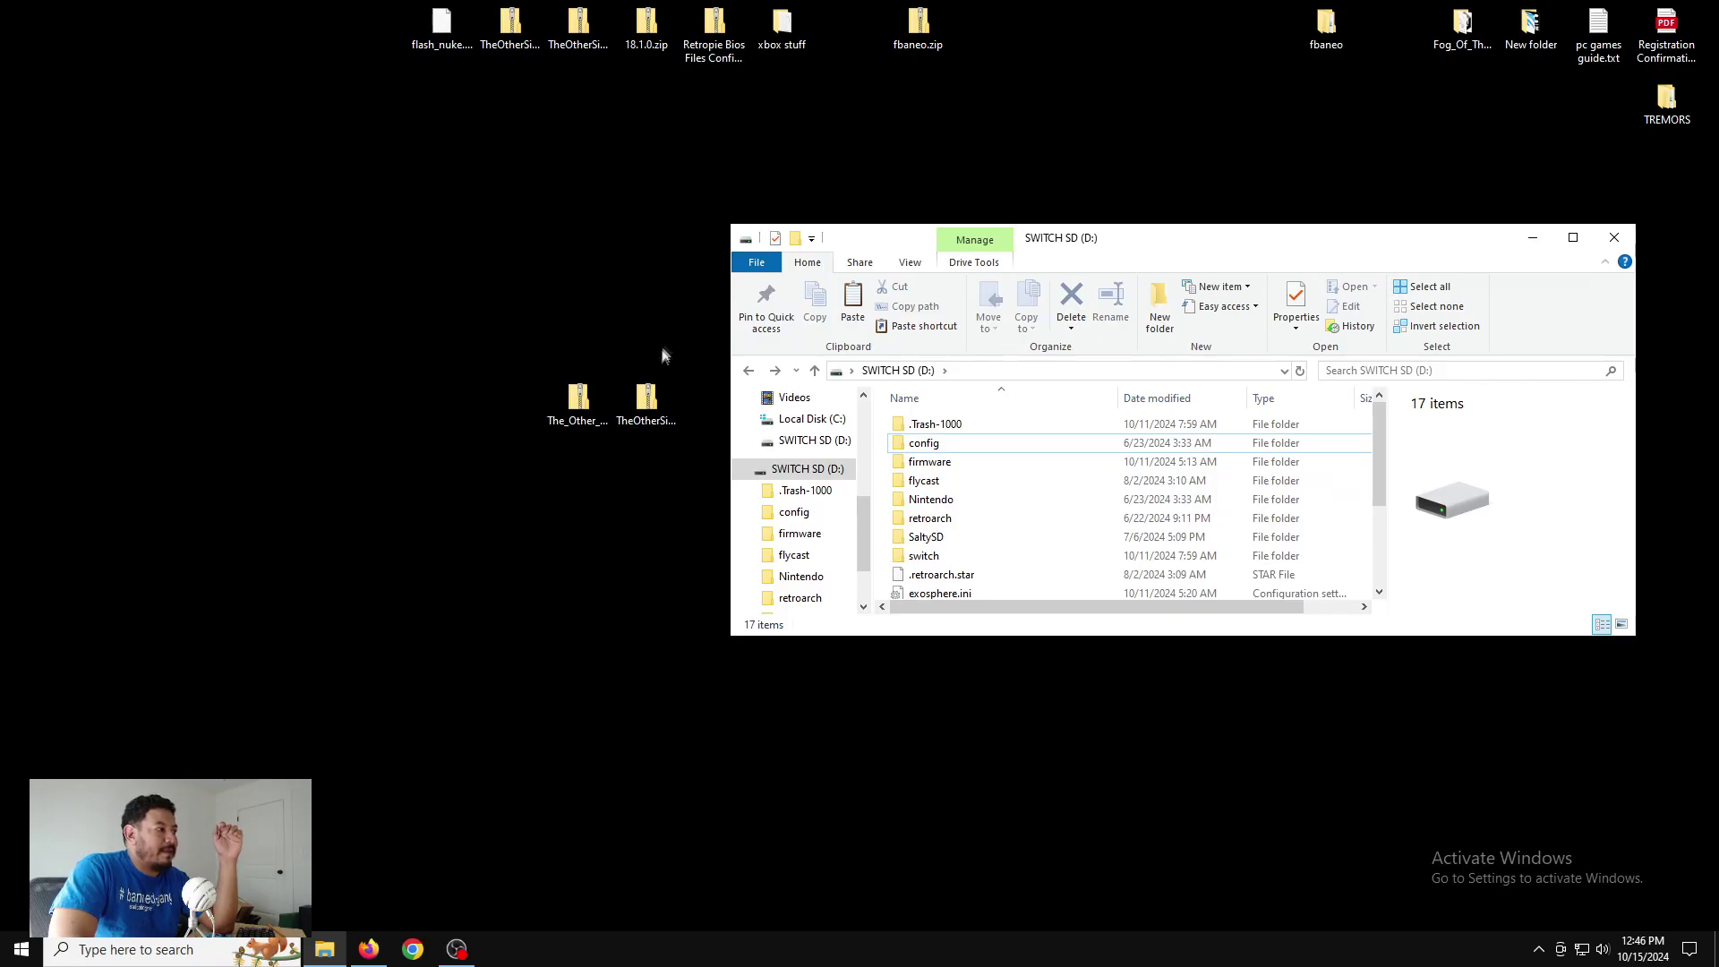
Copy everything inside TheOtherSide_ams_1.8.0_prerelease.zip to the root of SWITCH SD (D:), replace the existing files, and close the archive
{"action": "left_click_drag", "start_coordinate": [687, 321], "coordinate": [535, 474]}
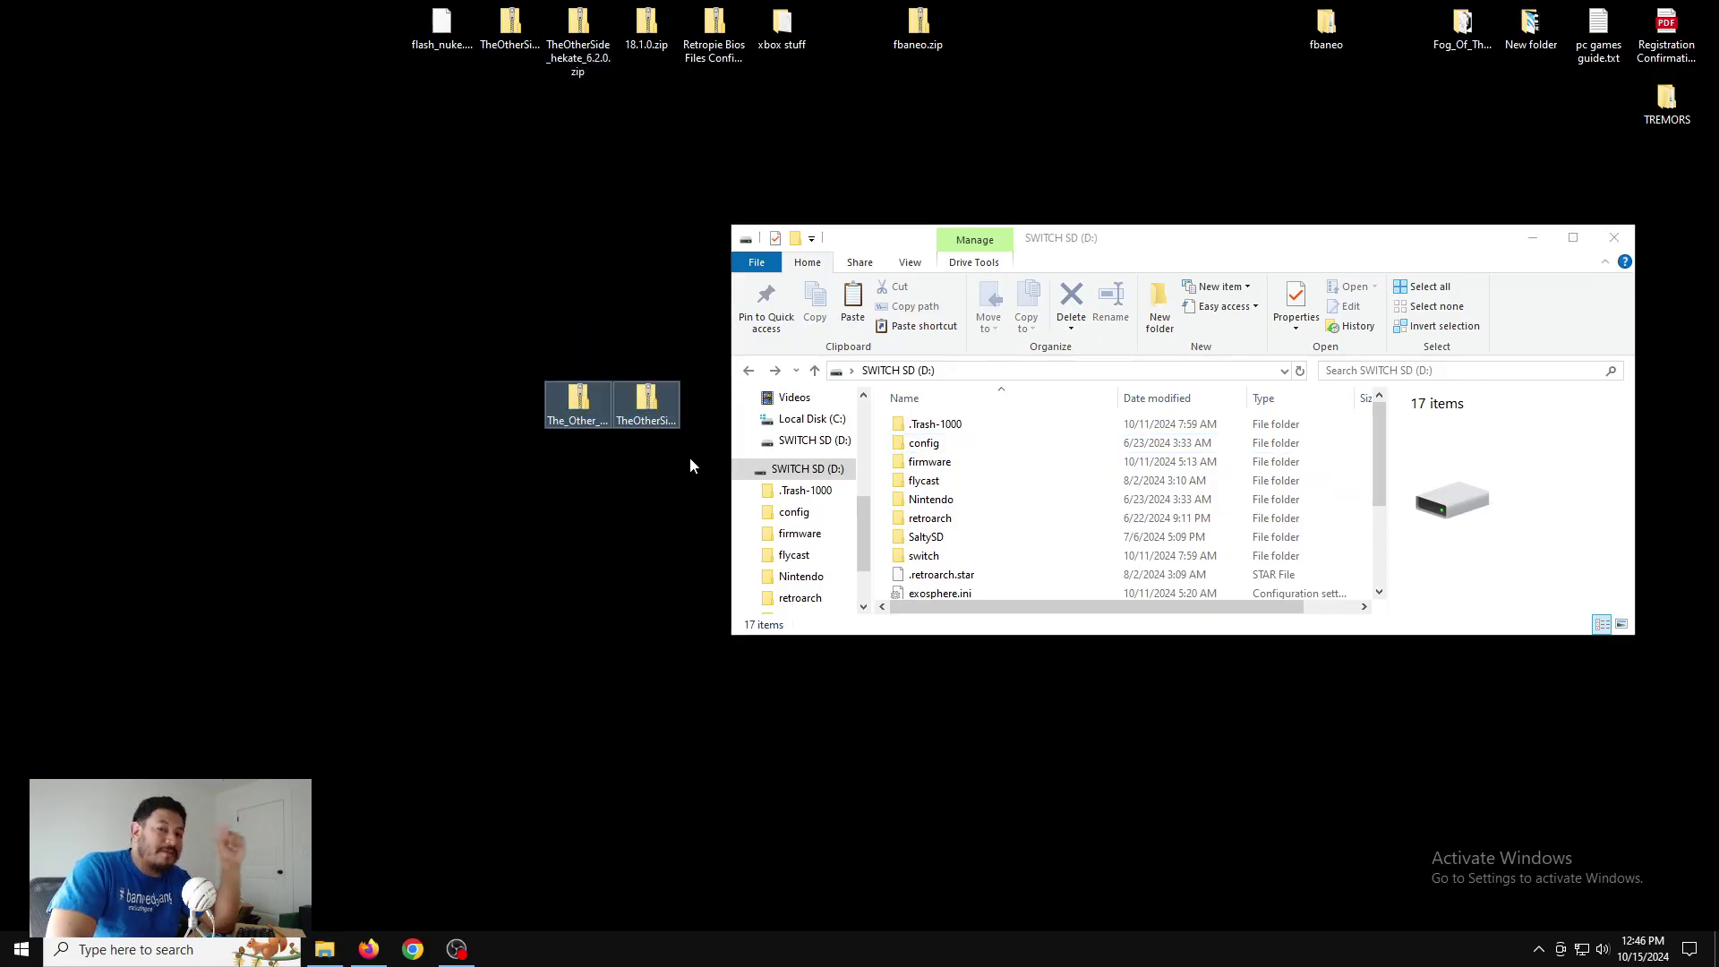
{"action": "left_click", "coordinate": [652, 433]}
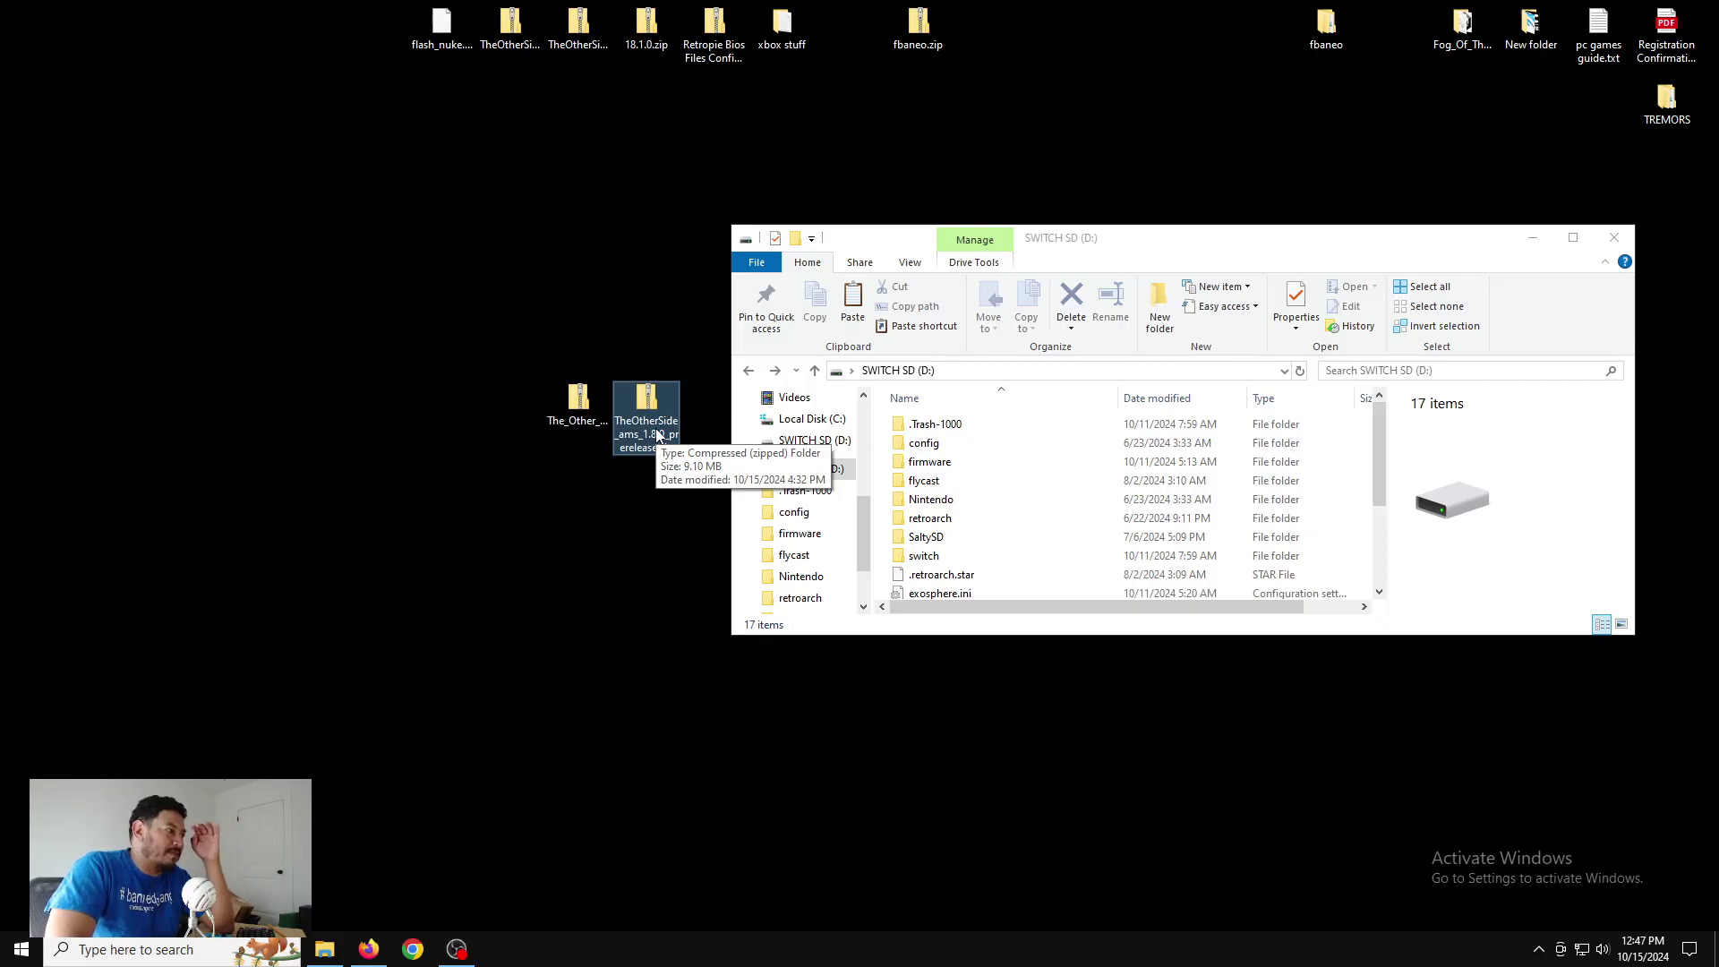
{"action": "right_click", "coordinate": [646, 431]}
{"action": "mouse_move", "coordinate": [788, 486]}
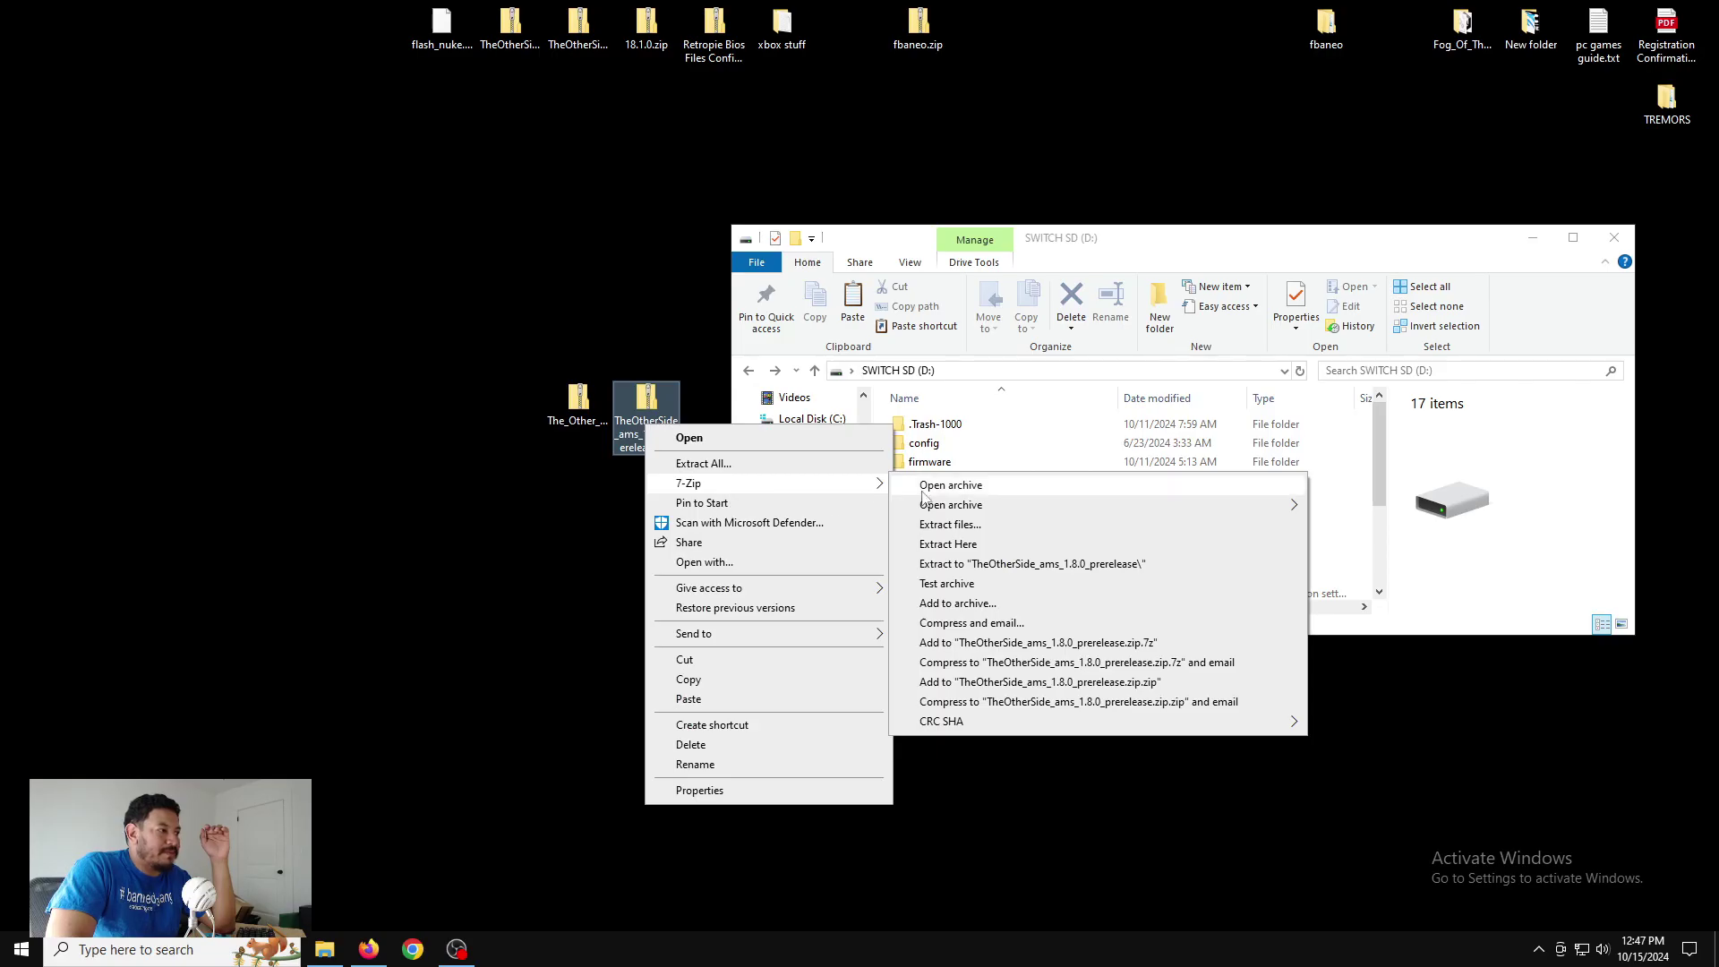
{"action": "left_click", "coordinate": [947, 488]}
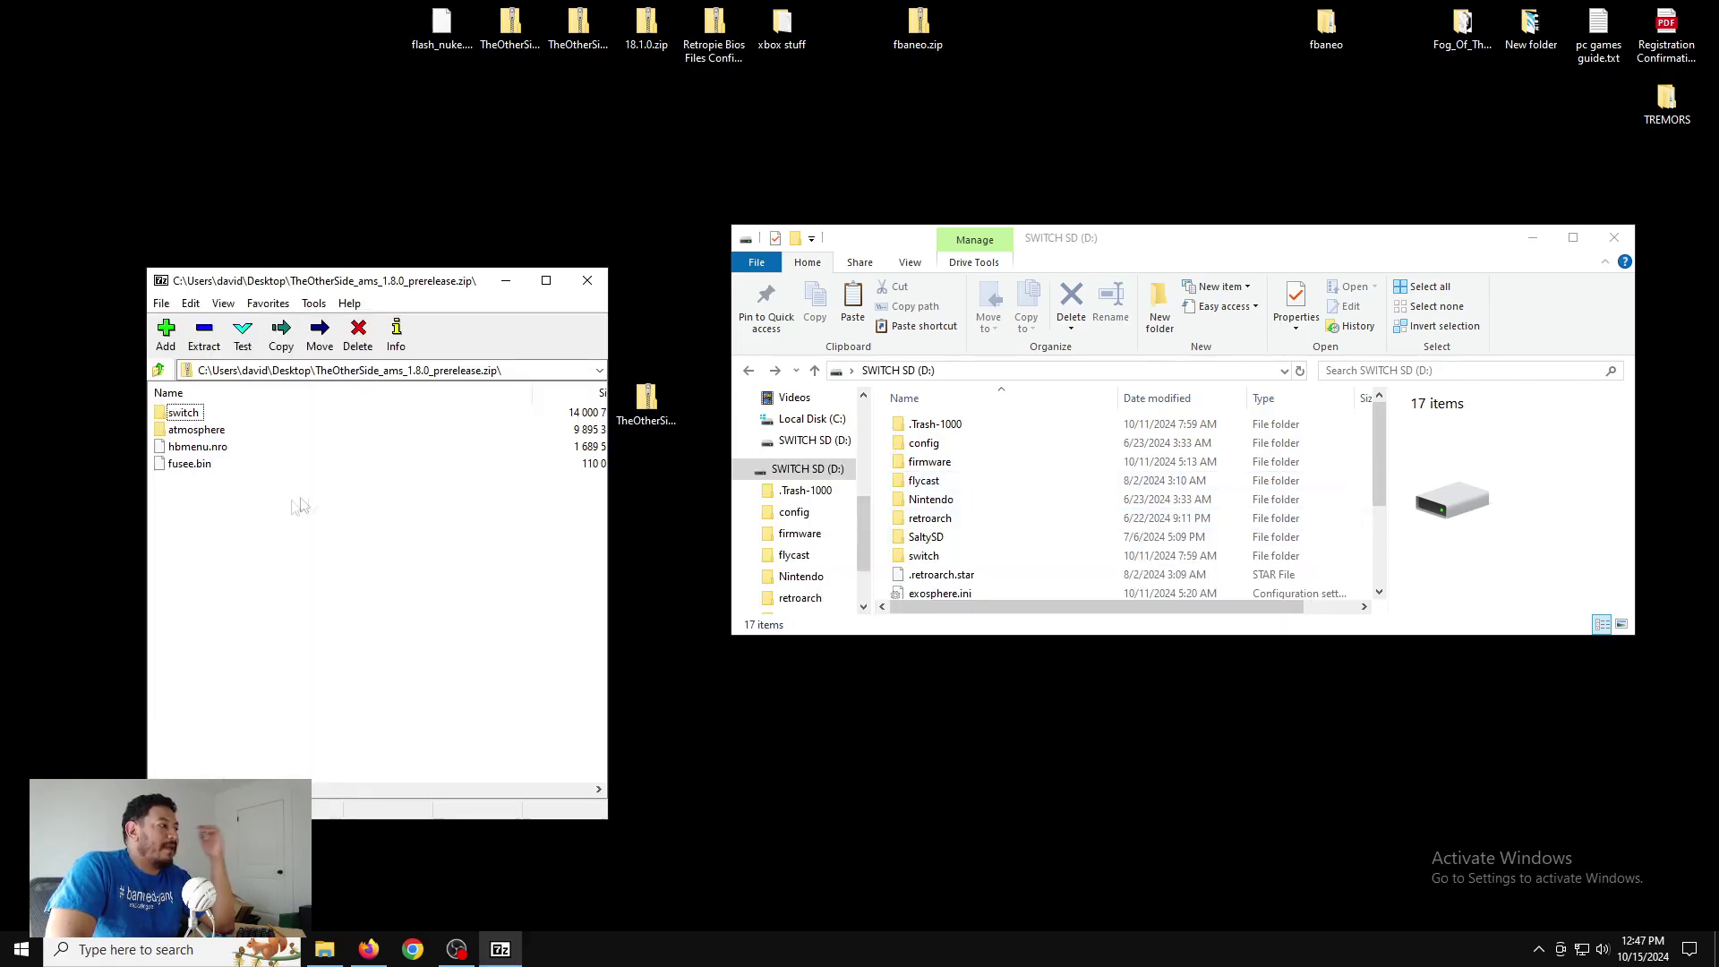
{"action": "left_click_drag", "start_coordinate": [243, 476], "coordinate": [884, 590]}
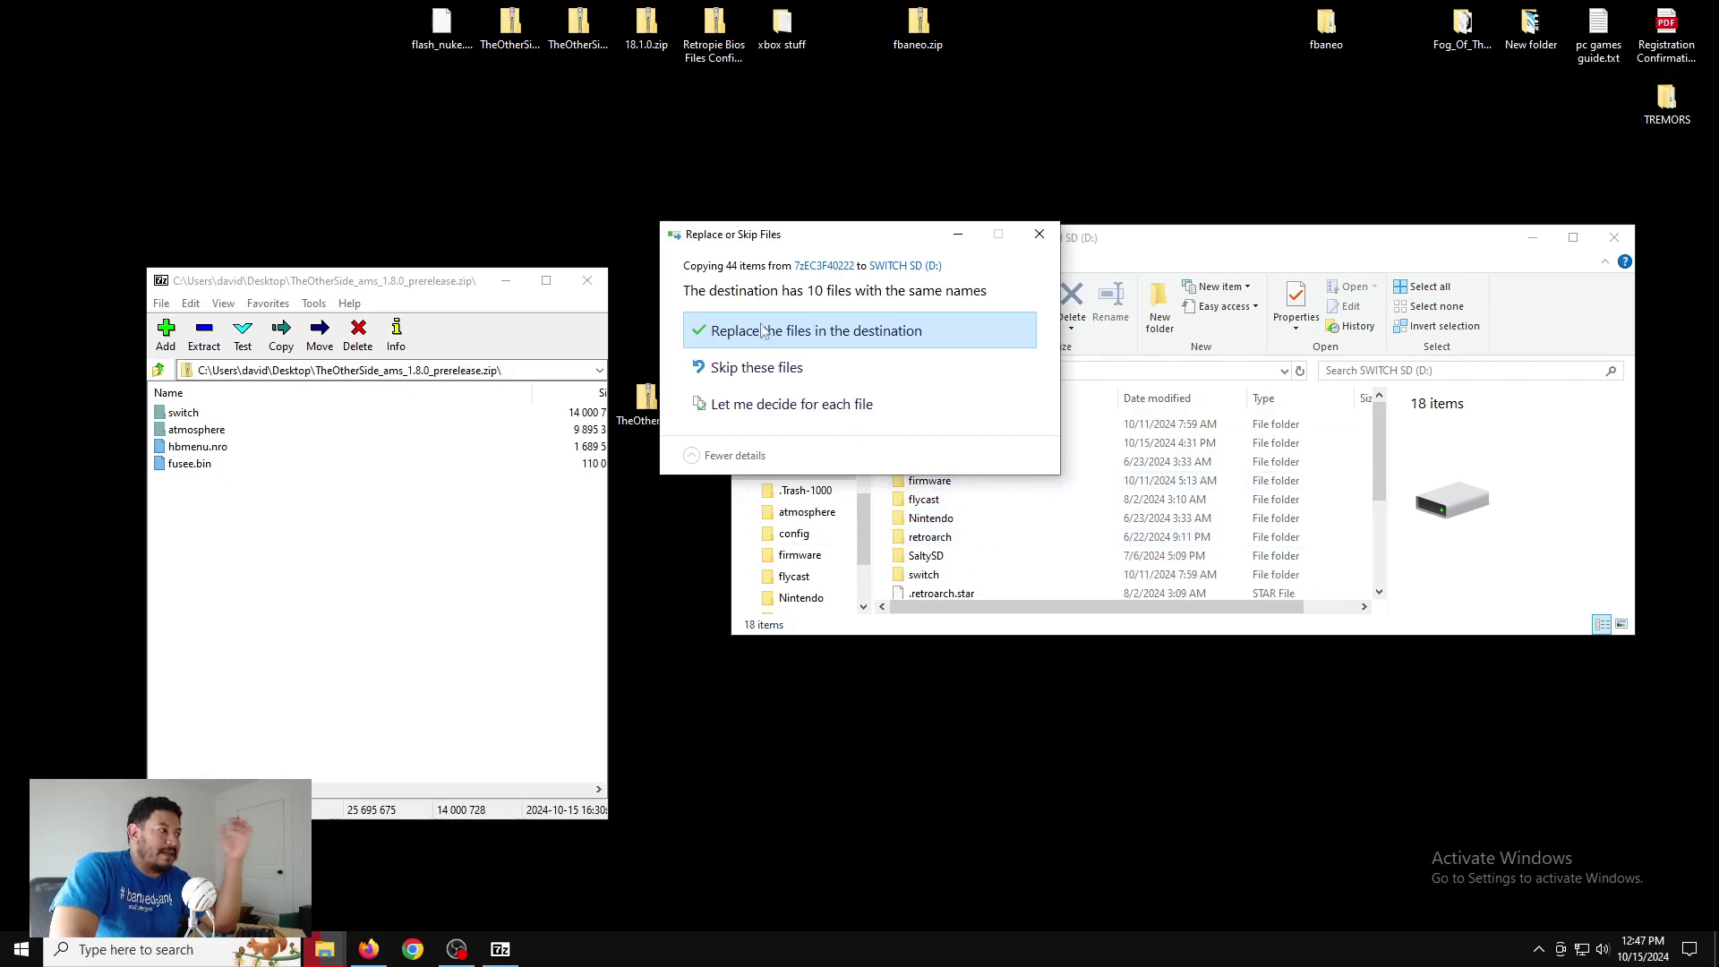
{"action": "left_click", "coordinate": [768, 332]}
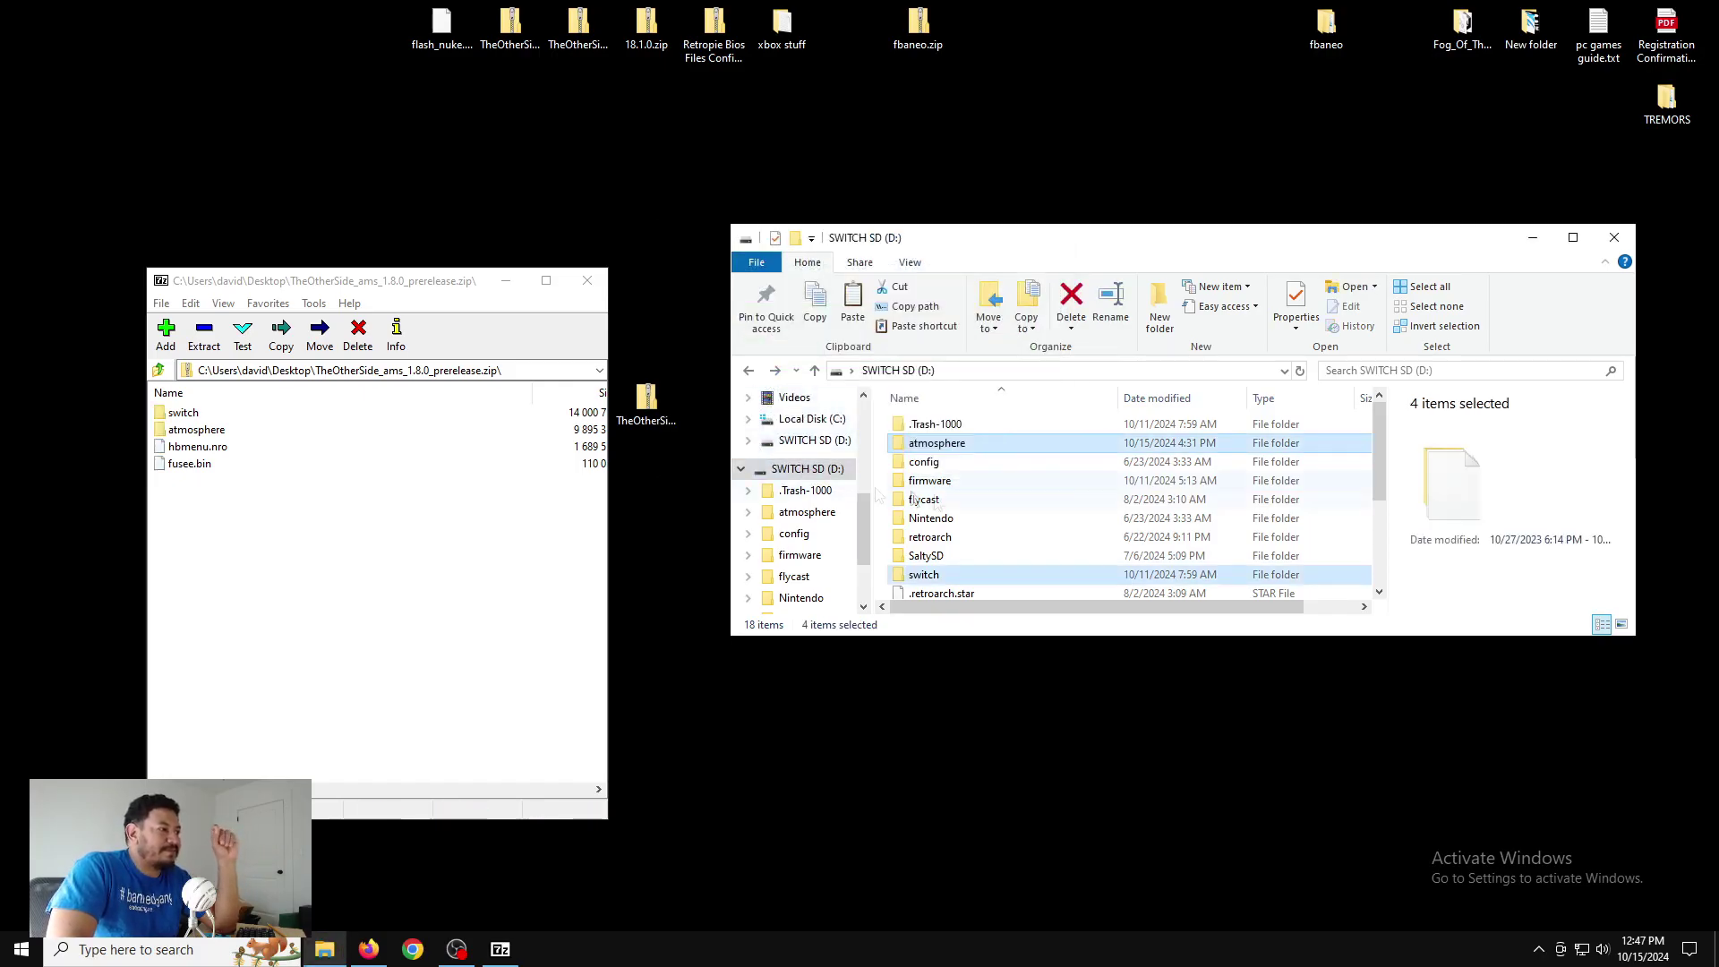
{"action": "left_click", "coordinate": [588, 281]}
Copy bootloader and payload.bin from The_Other_Side_Hekate_6.2.2.zip to the root of SWITCH SD (D:), replace the existing file, and close the archive
{"action": "left_click", "coordinate": [578, 425]}
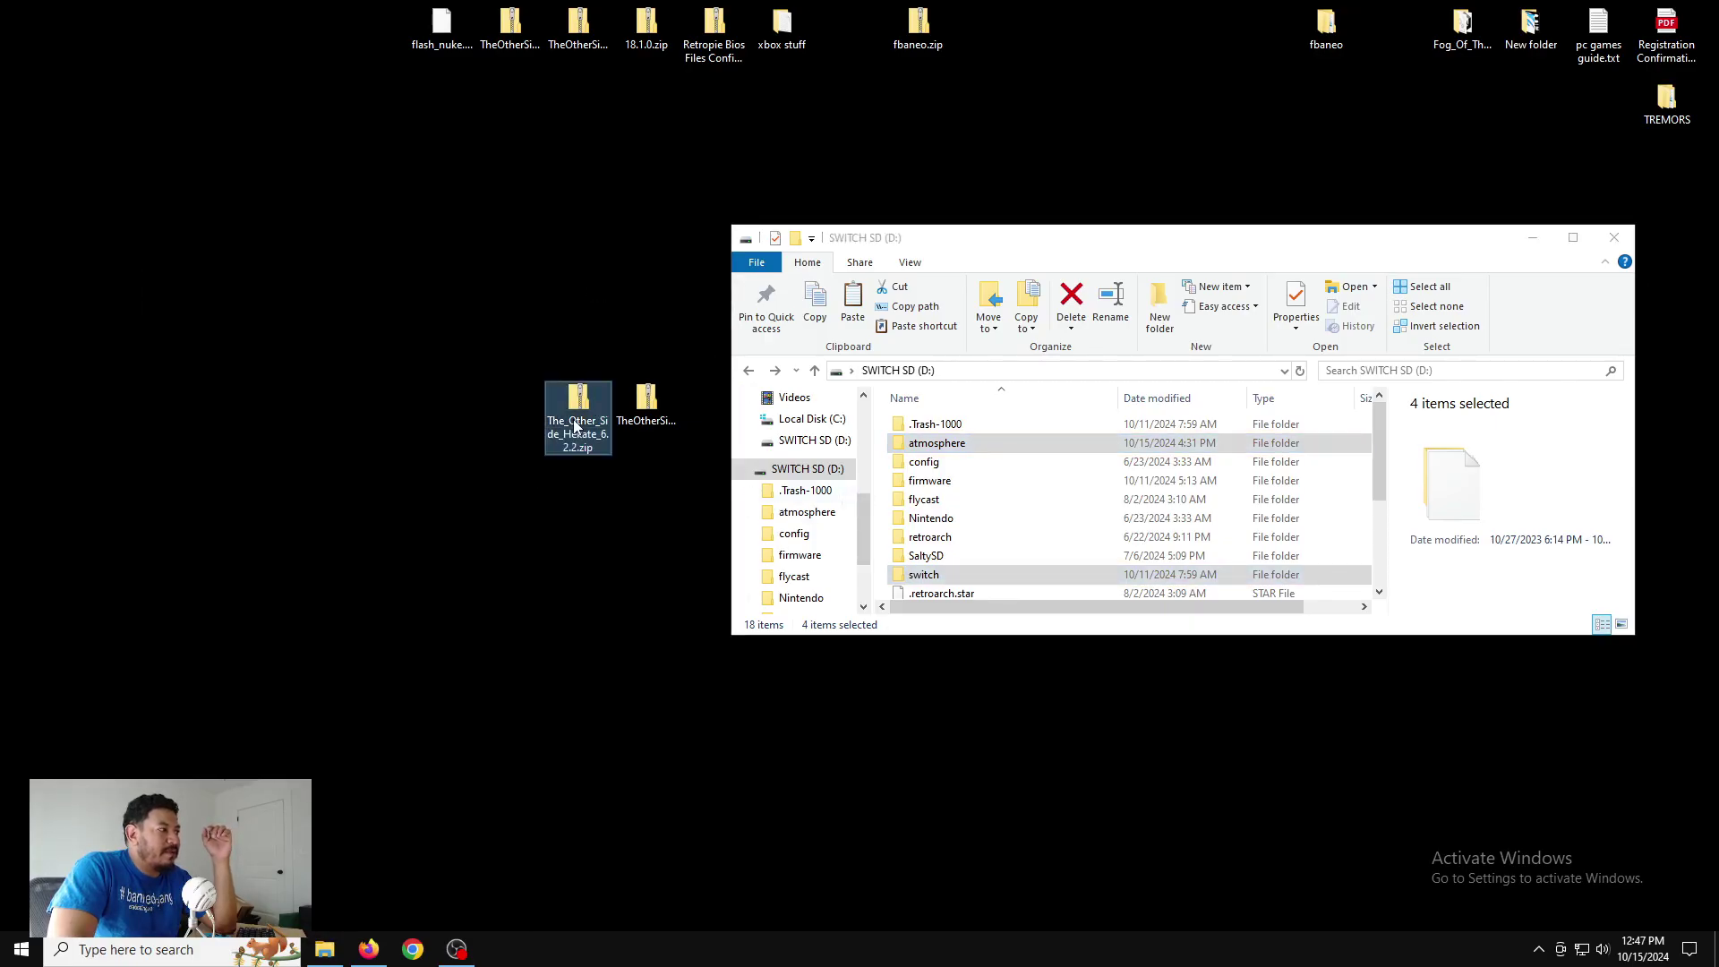
{"action": "right_click", "coordinate": [566, 443]}
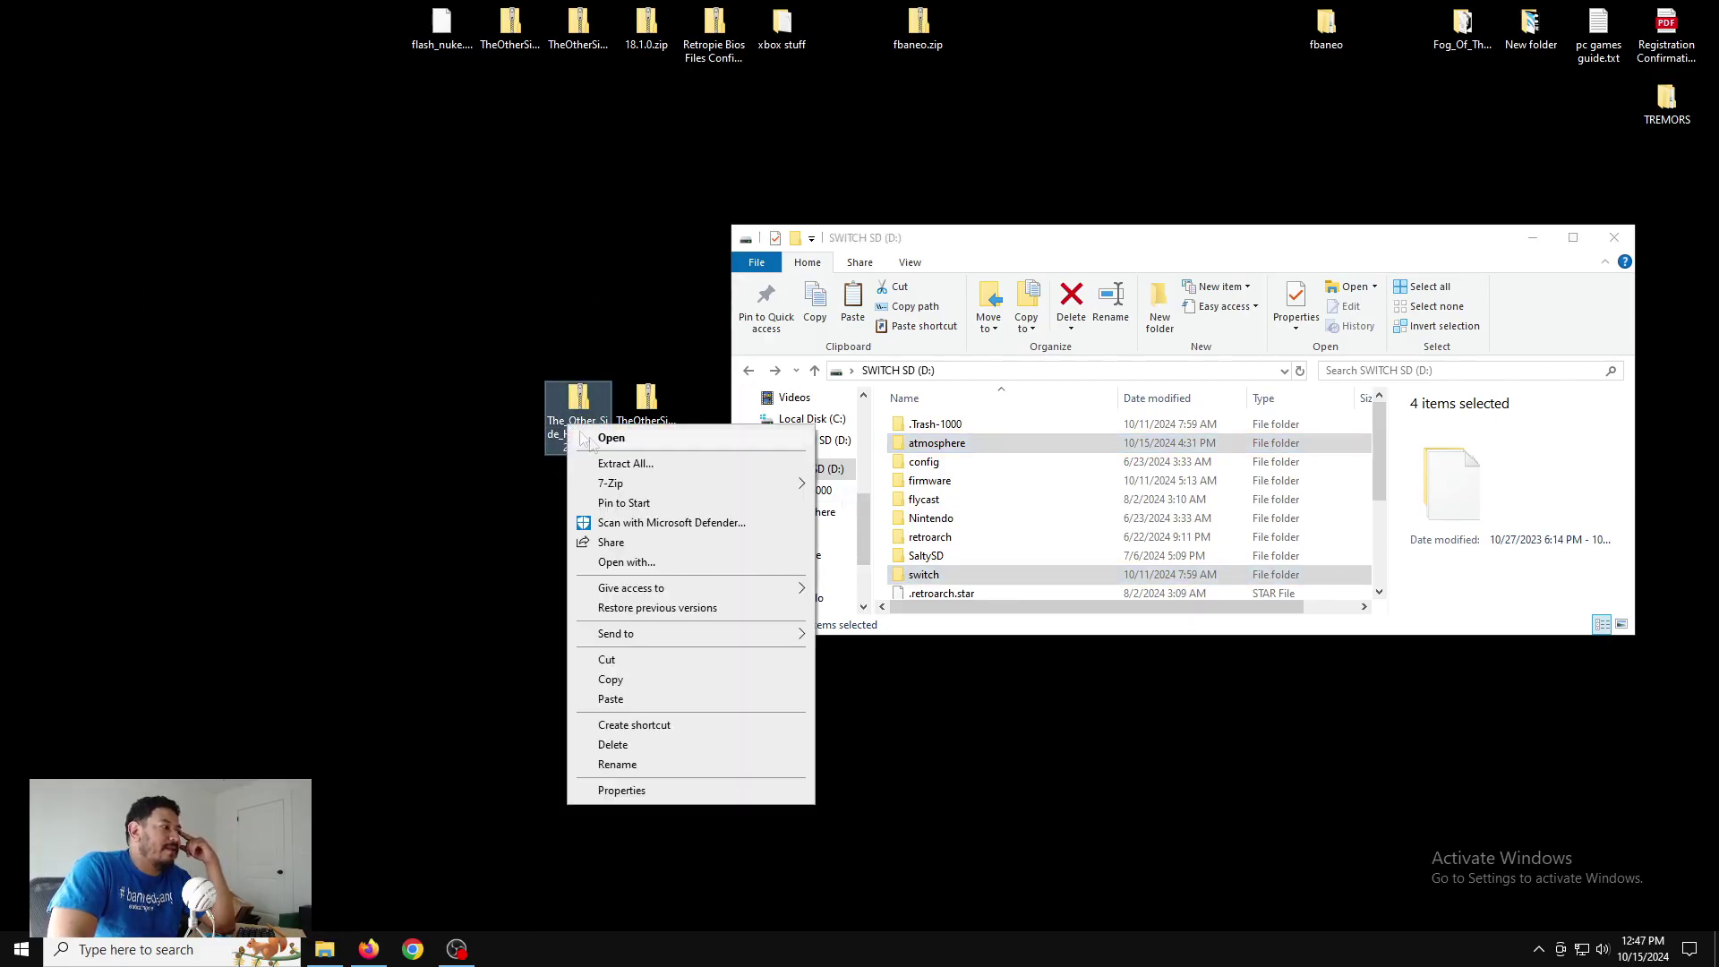
{"action": "mouse_move", "coordinate": [618, 490]}
{"action": "left_click", "coordinate": [859, 490]}
{"action": "left_click_drag", "start_coordinate": [364, 479], "coordinate": [881, 599]}
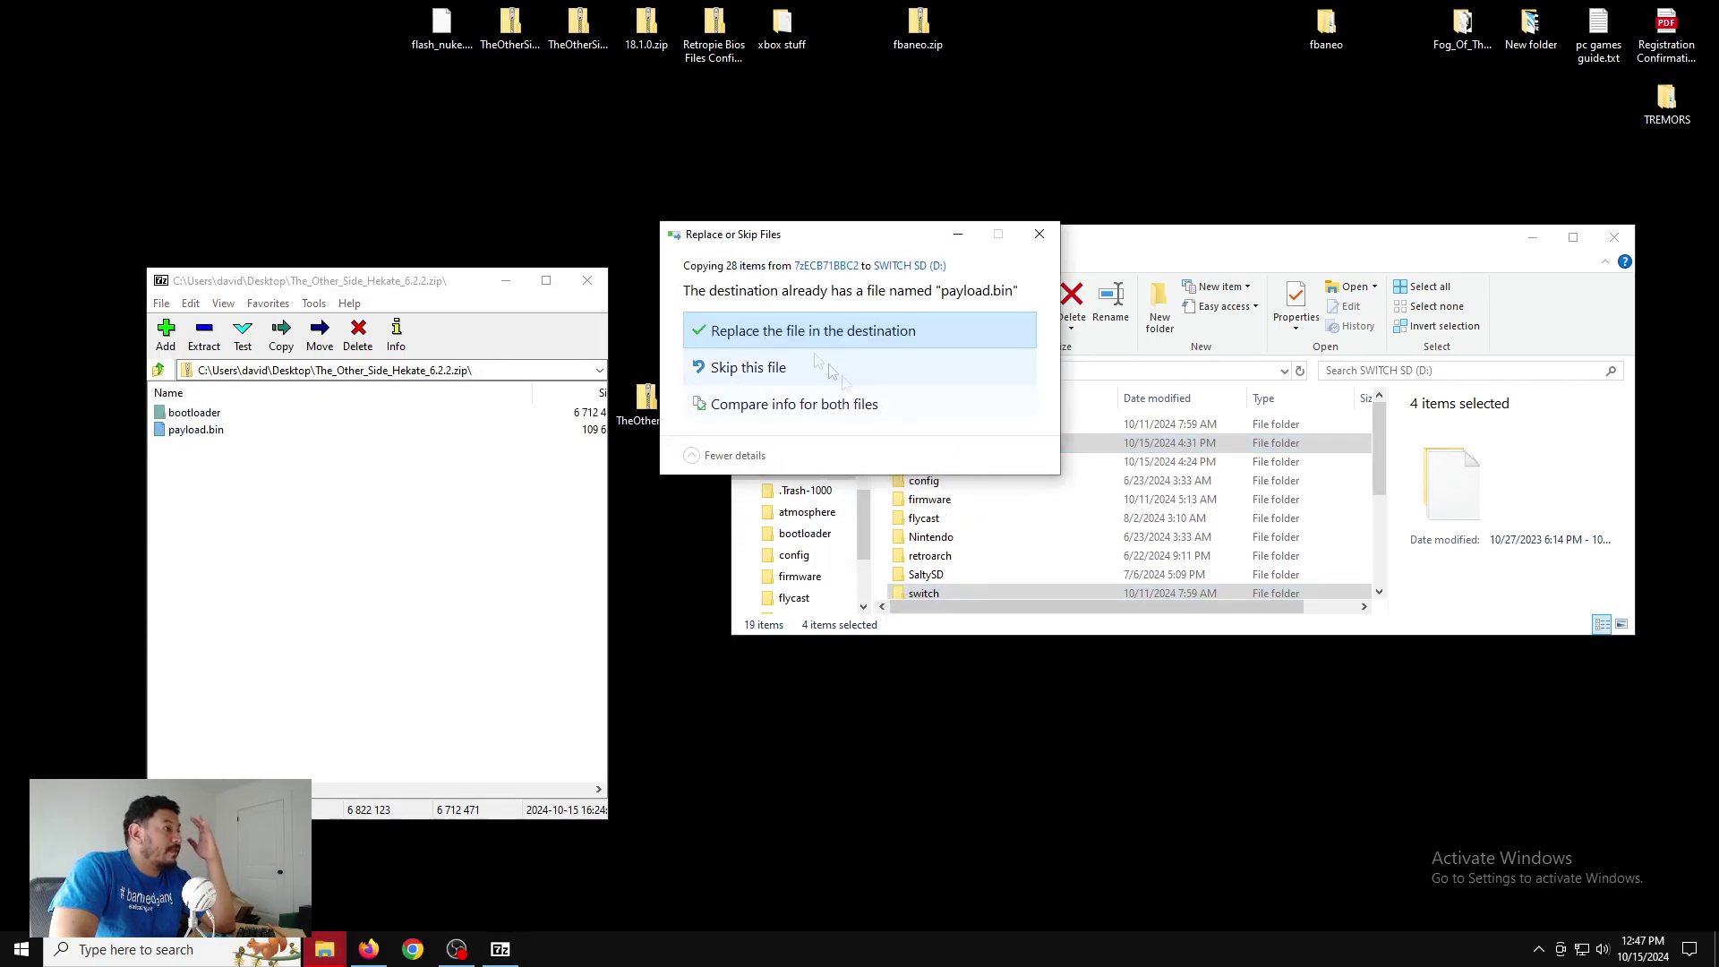
{"action": "left_click", "coordinate": [795, 333]}
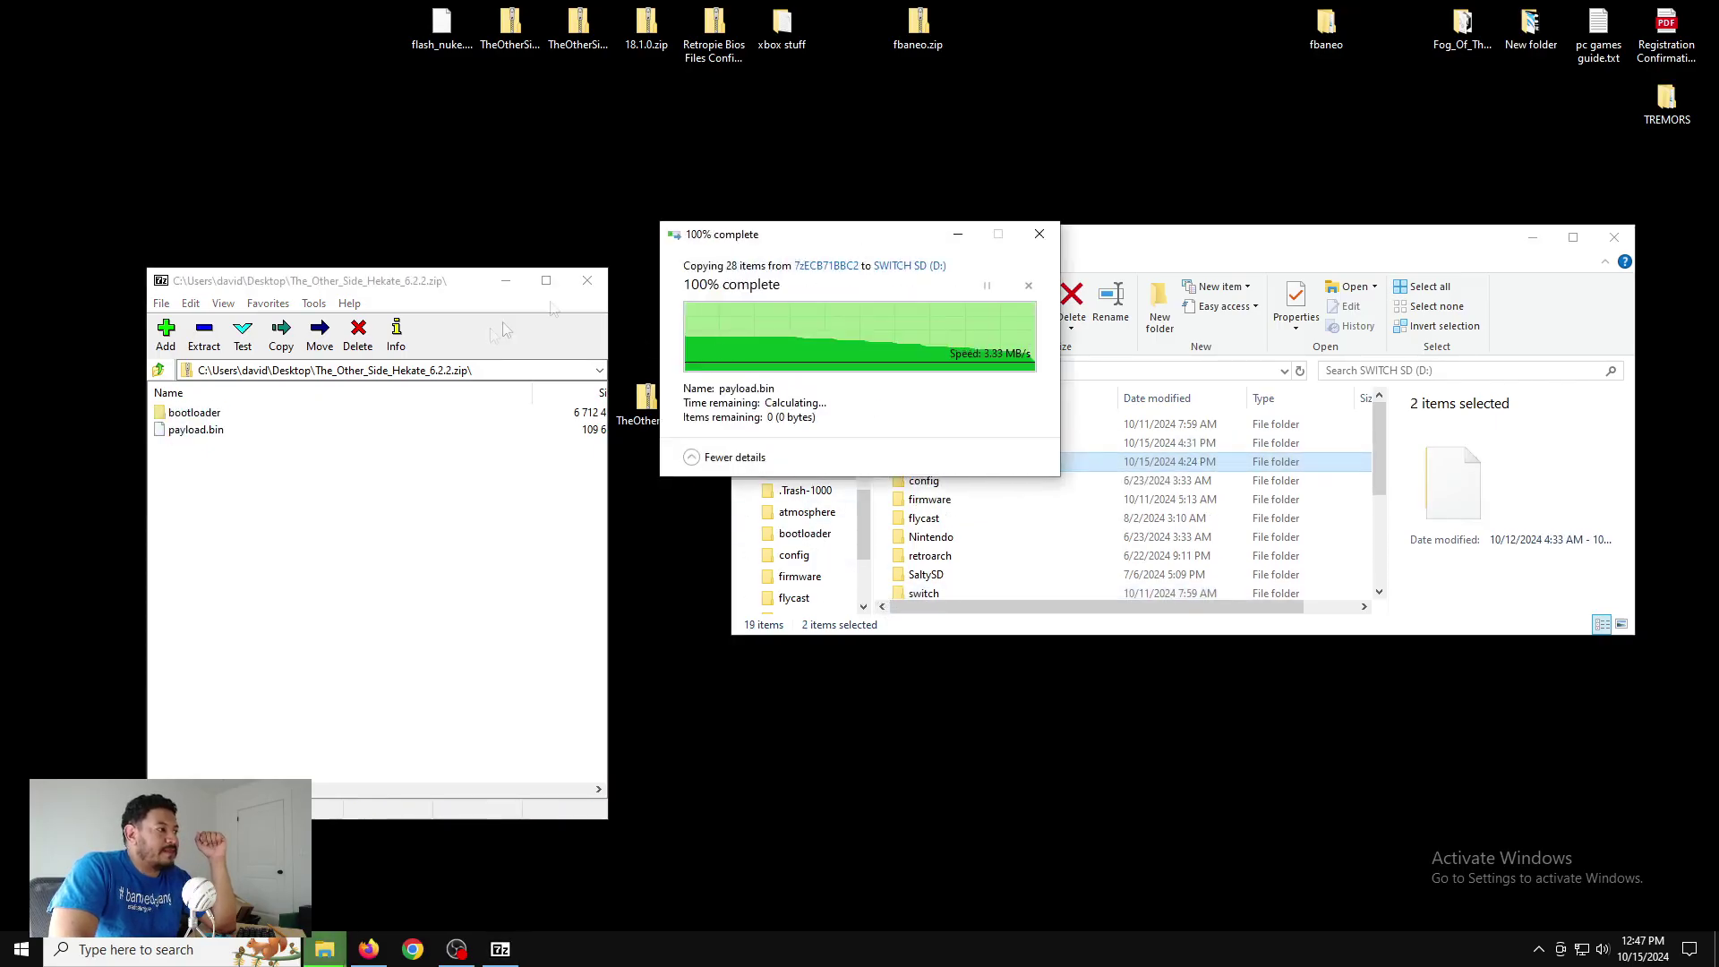
{"action": "left_click", "coordinate": [590, 284]}
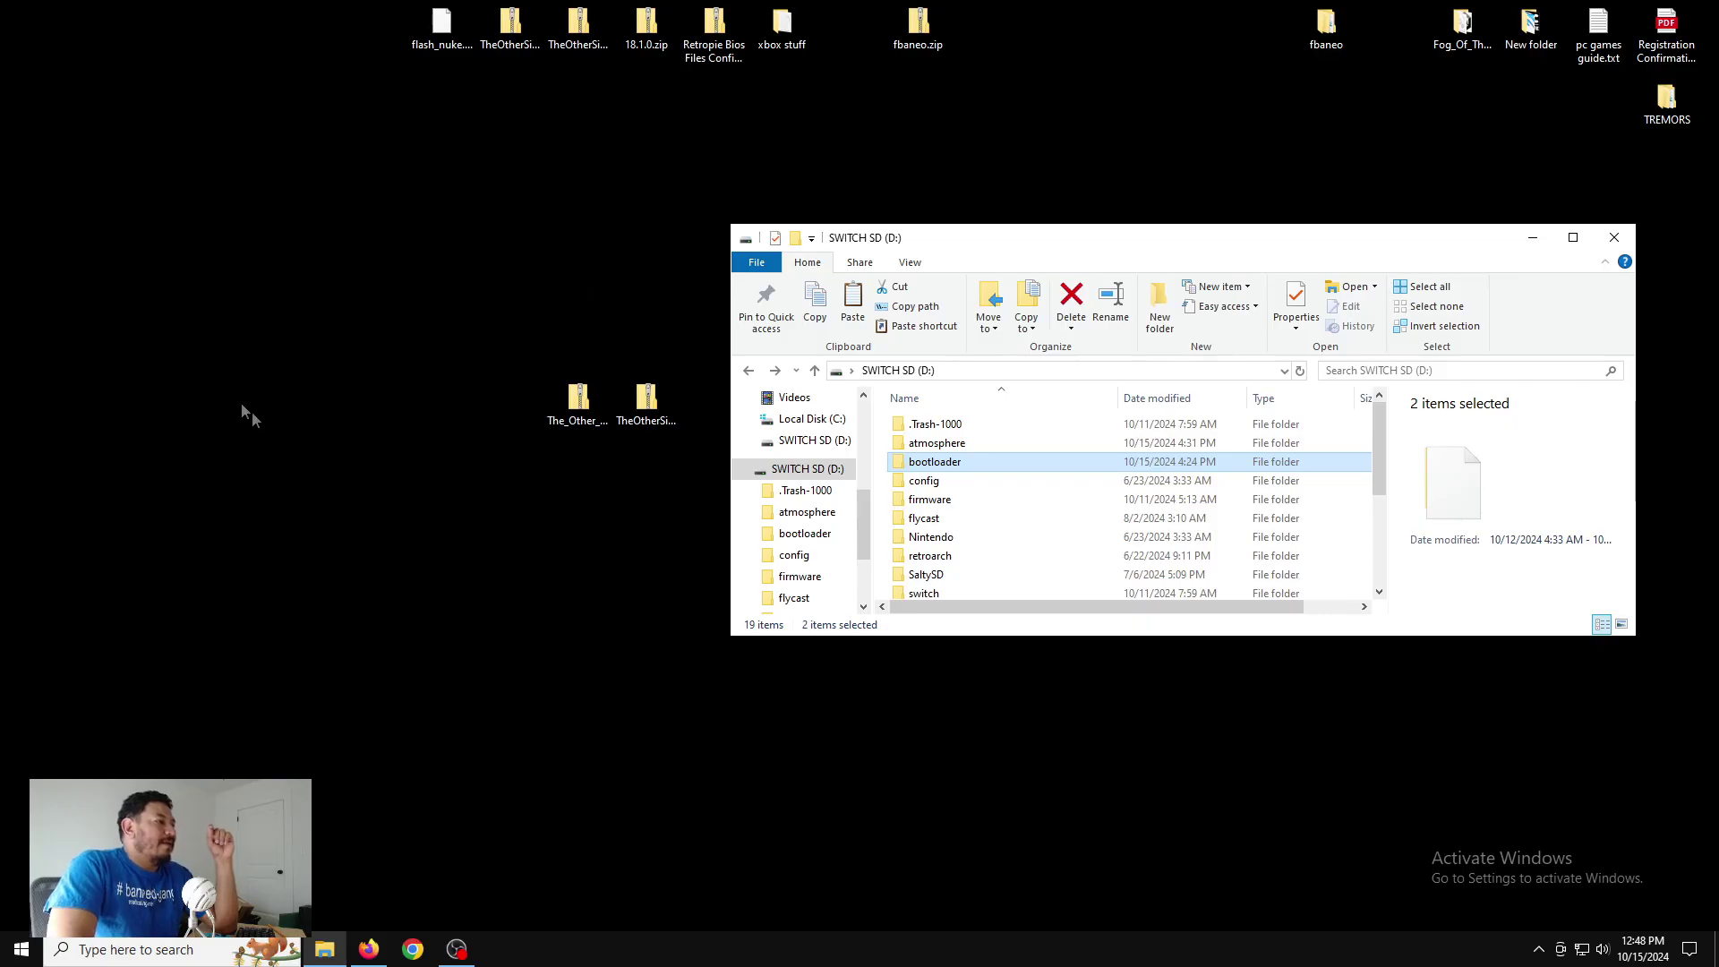
Check the contents of the atmosphere folder and locate payload.bin in the root of SWITCH SD (D:)
{"action": "double_click", "coordinate": [936, 443]}
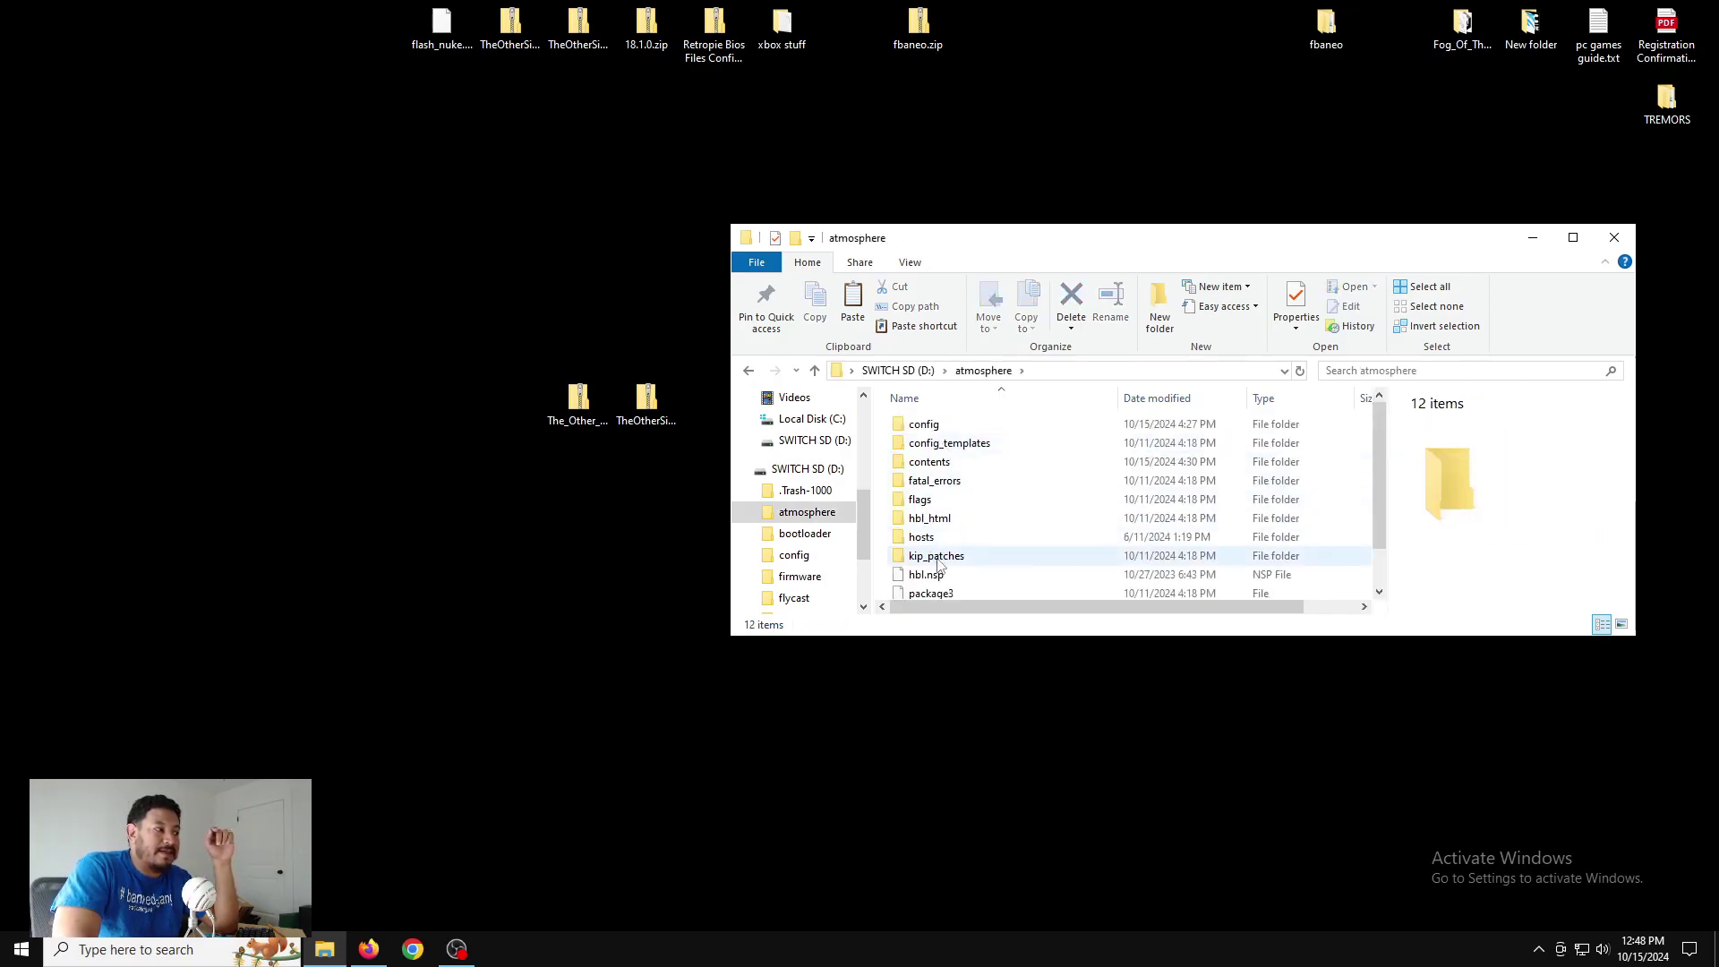
{"action": "left_click", "coordinate": [749, 370]}
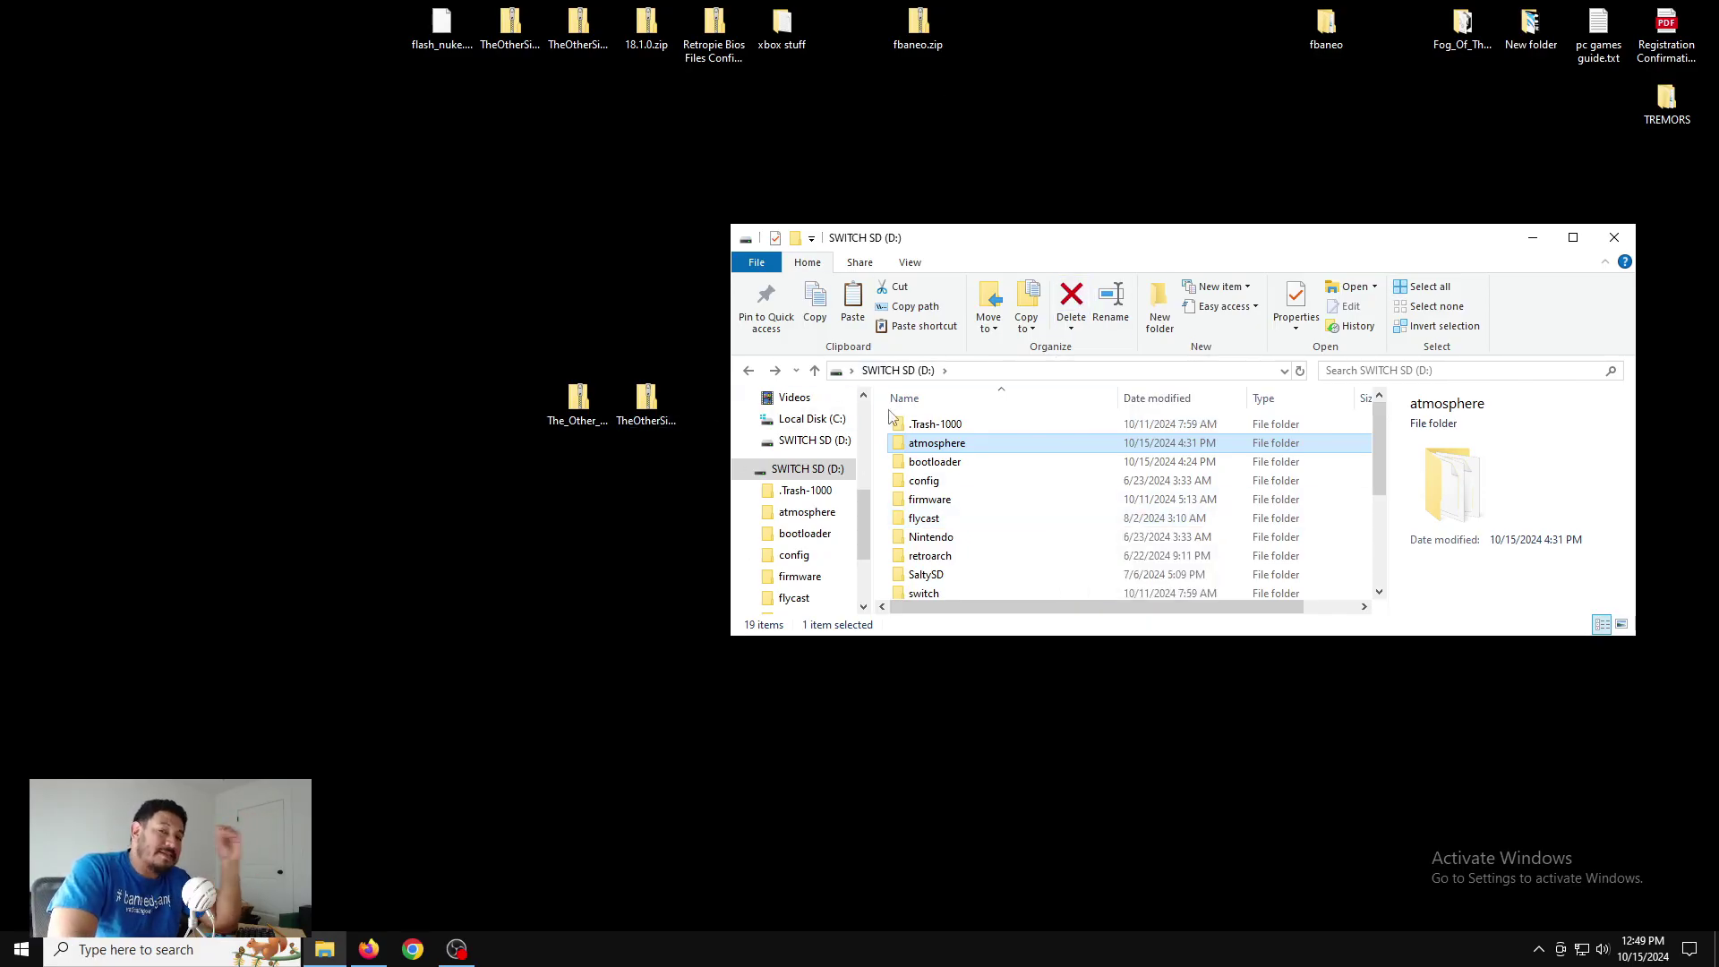
{"action": "left_click", "coordinate": [809, 470]}
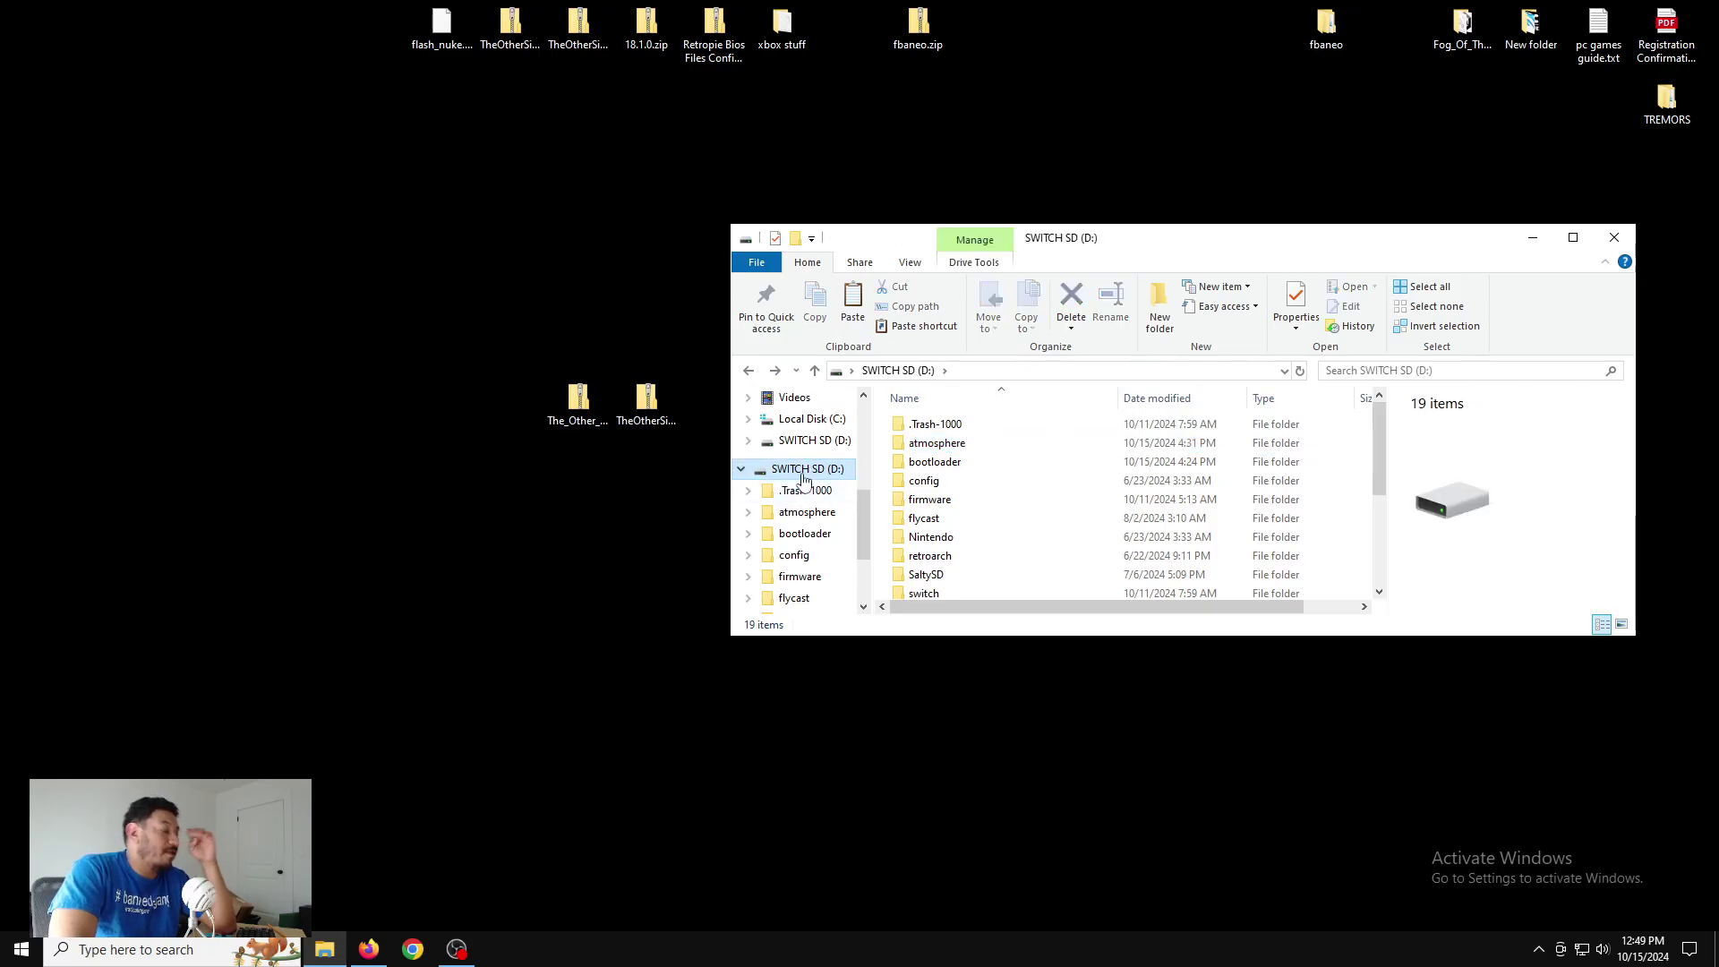
{"action": "scroll", "coordinate": [1036, 476], "scroll_direction": "down", "scroll_amount": 3}
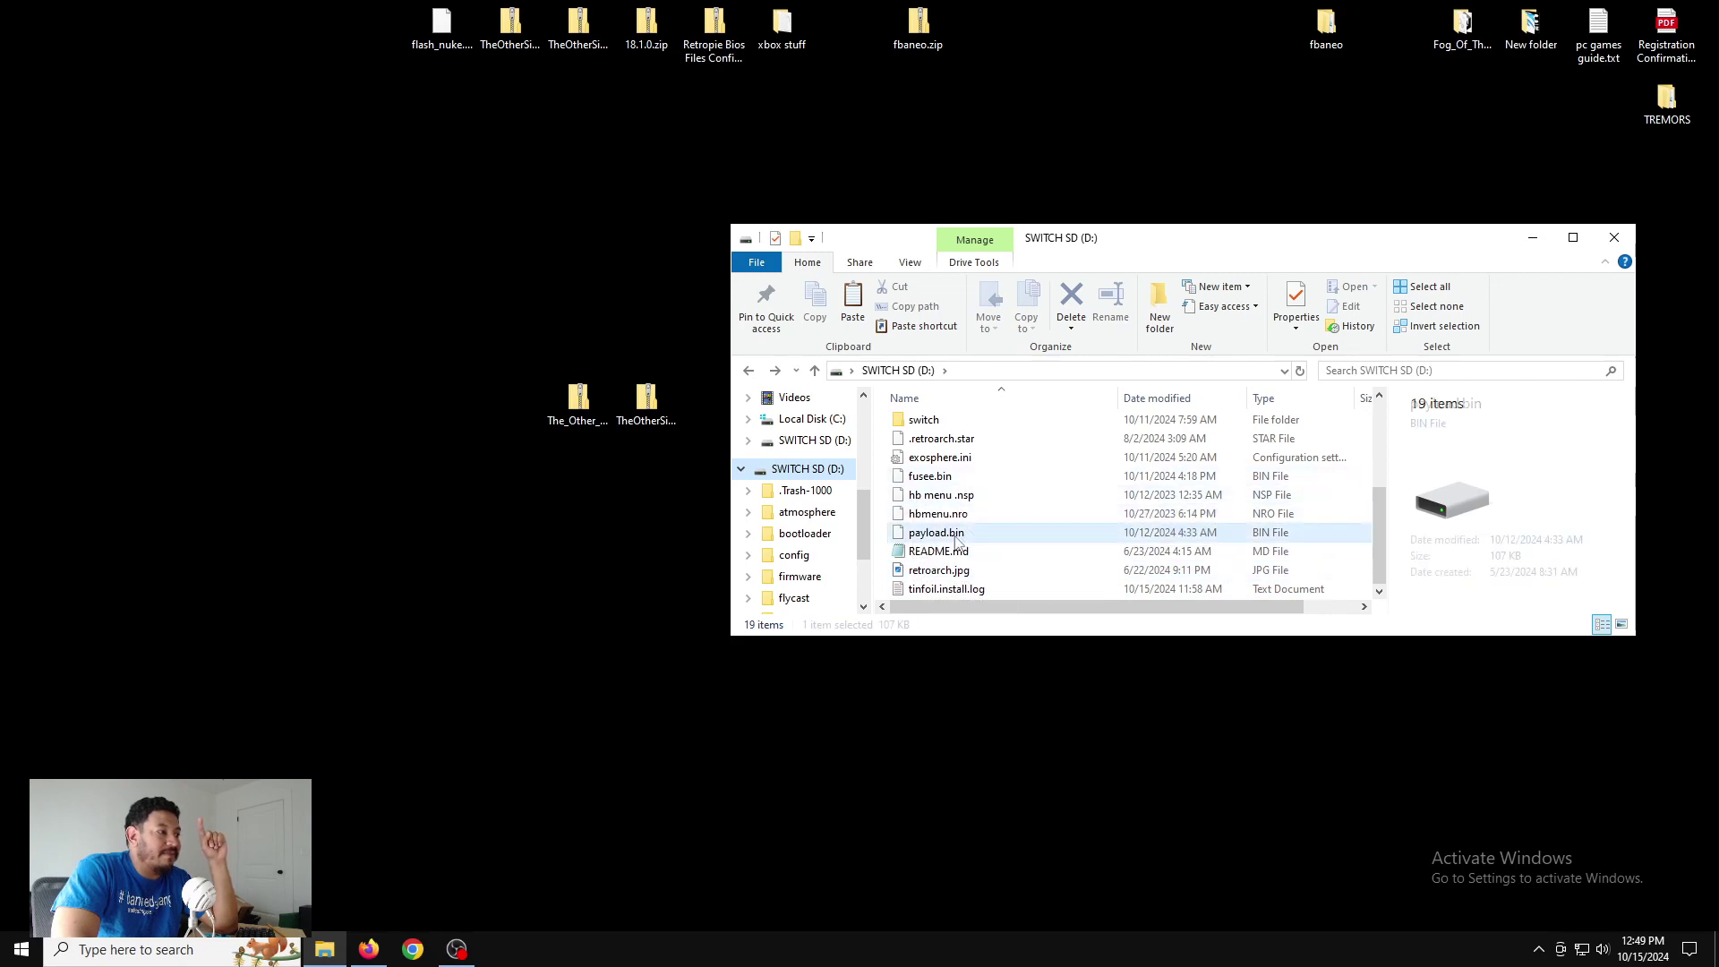
{"action": "left_click", "coordinate": [956, 538]}
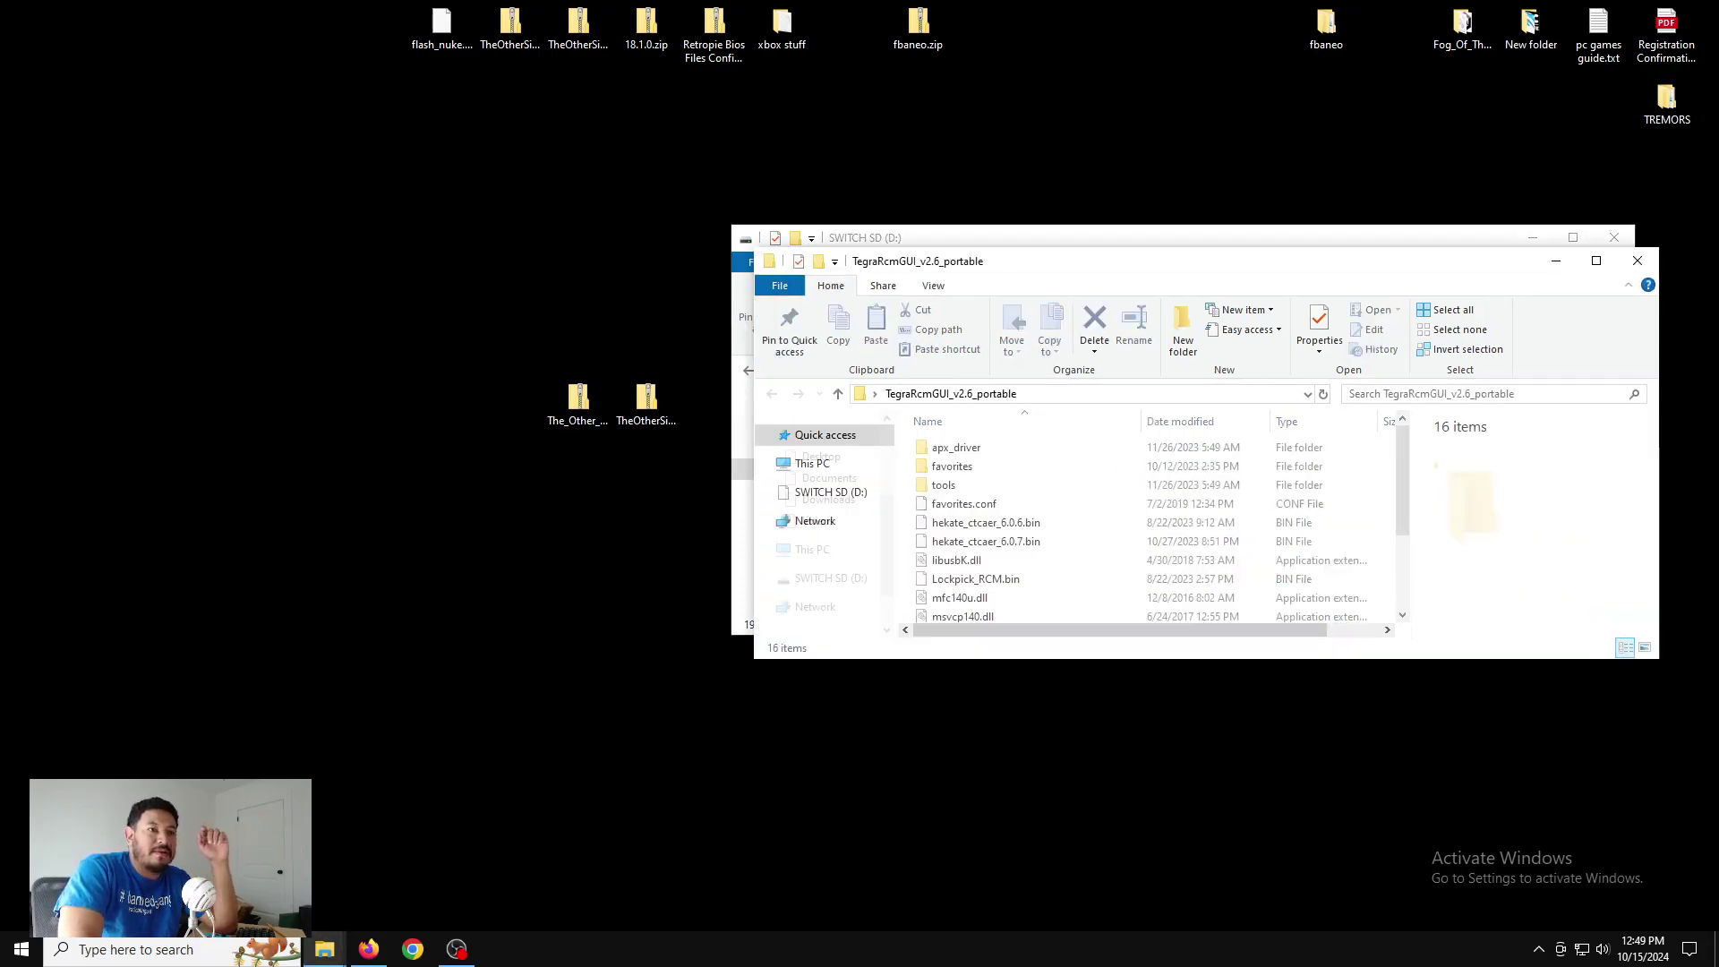
Launch TegraRcmGUI.exe from the TegraRcmGUI_v2.6_portable folder to view its payload selection, and close both the program and the folder
{"action": "scroll", "coordinate": [957, 537], "scroll_direction": "down", "scroll_amount": 2}
{"action": "left_click", "coordinate": [957, 574]}
{"action": "double_click", "coordinate": [958, 573]}
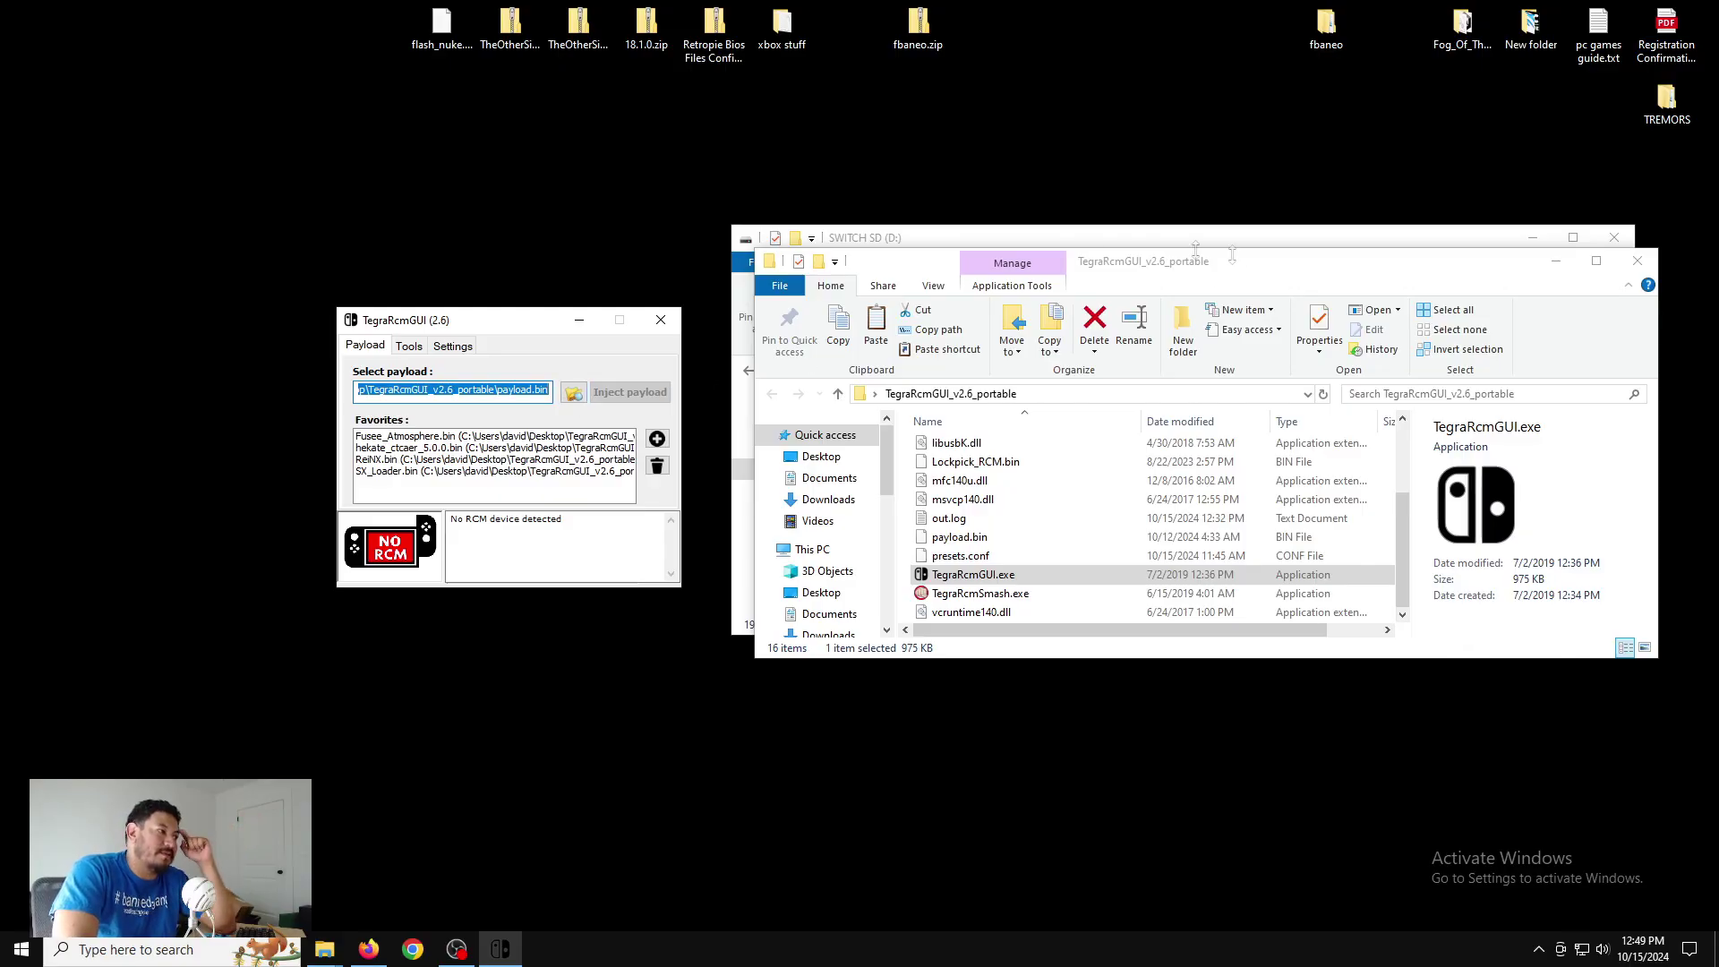
{"action": "left_click_drag", "start_coordinate": [1390, 266], "coordinate": [1363, 394]}
{"action": "left_click", "coordinate": [659, 324]}
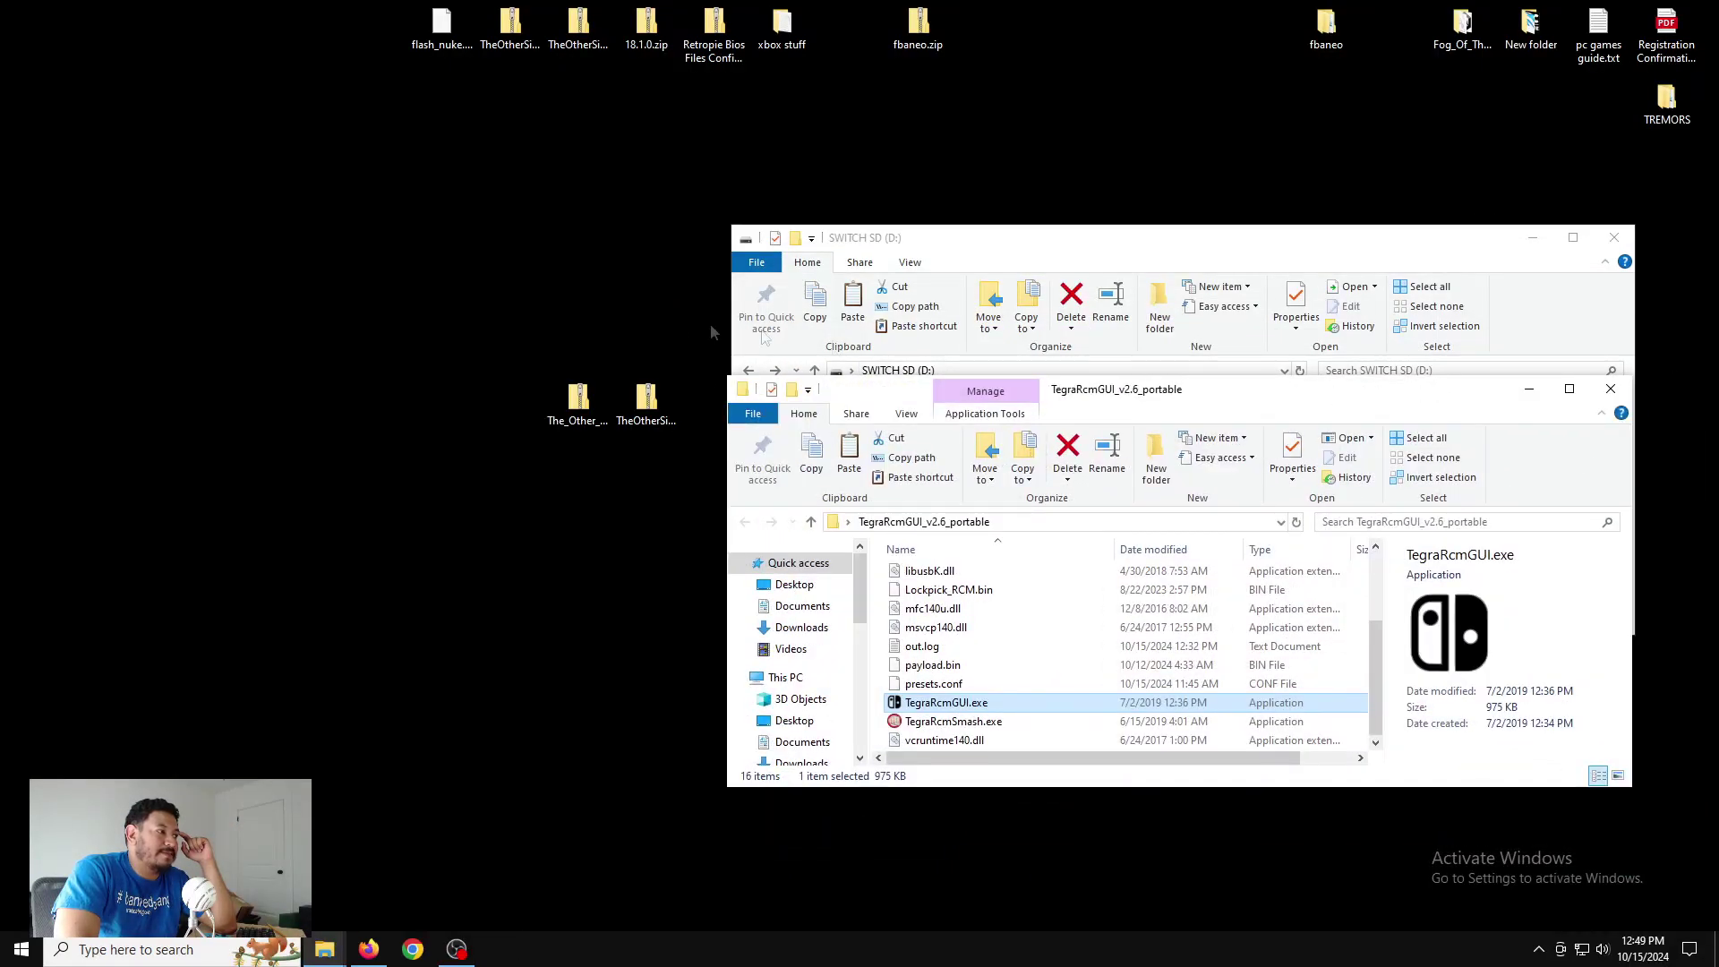
{"action": "left_click_drag", "start_coordinate": [1482, 394], "coordinate": [1065, 251]}
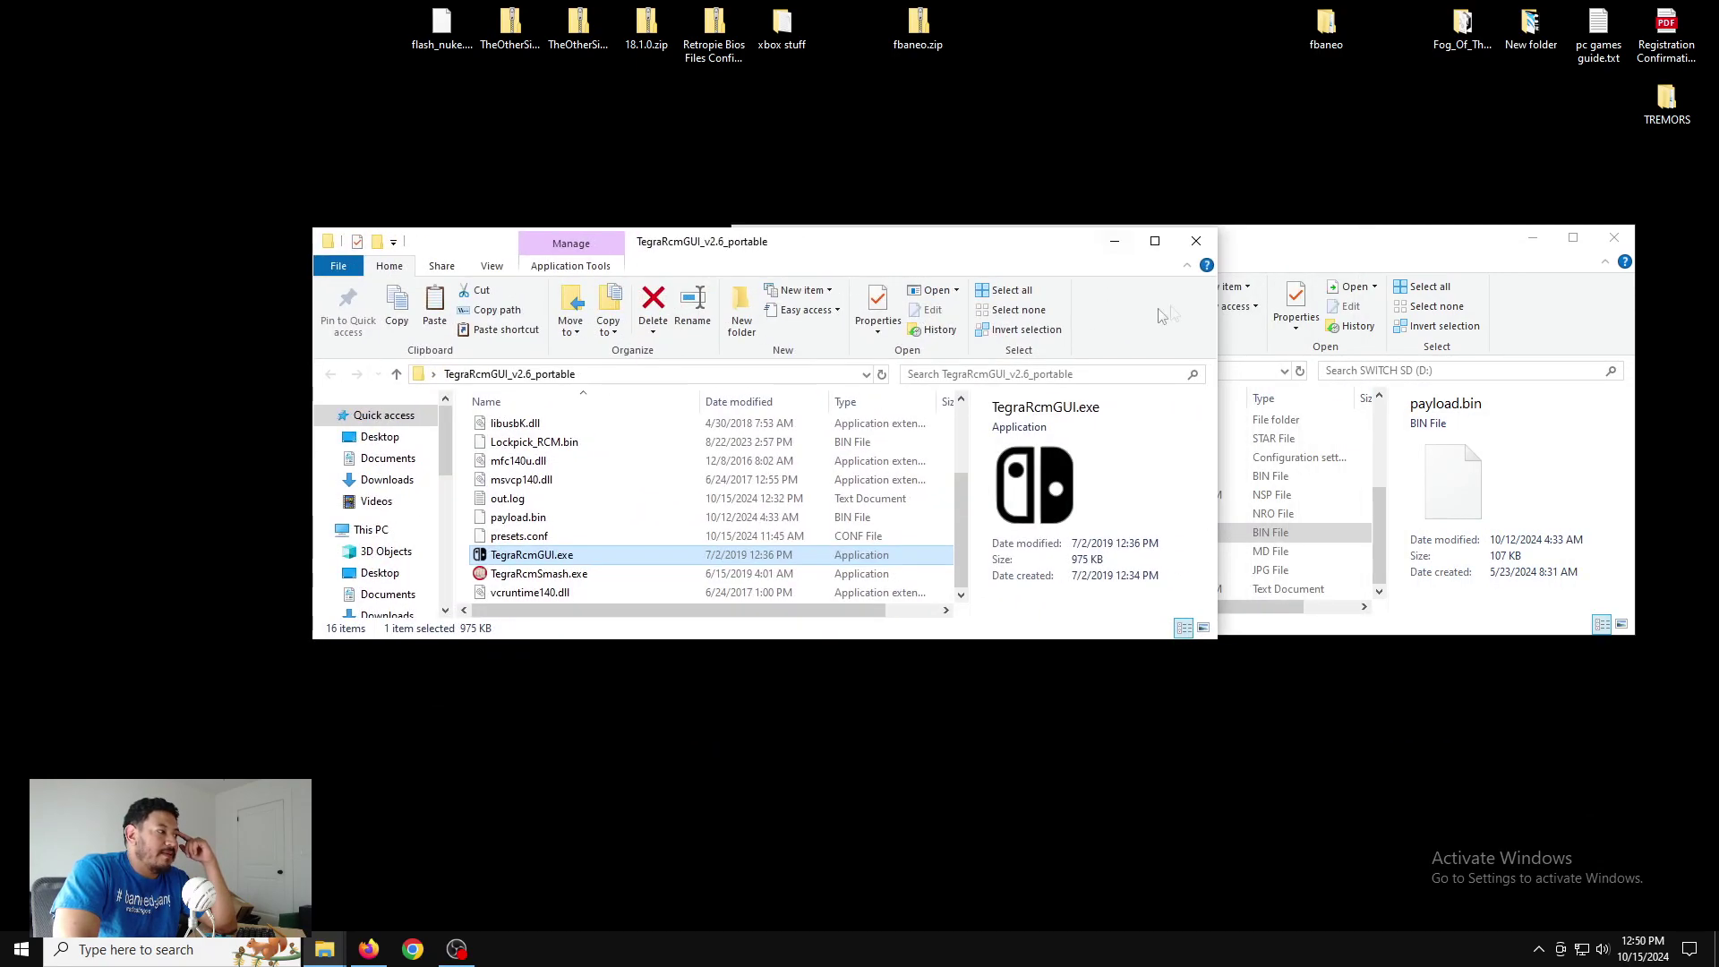
{"action": "left_click", "coordinate": [1198, 239]}
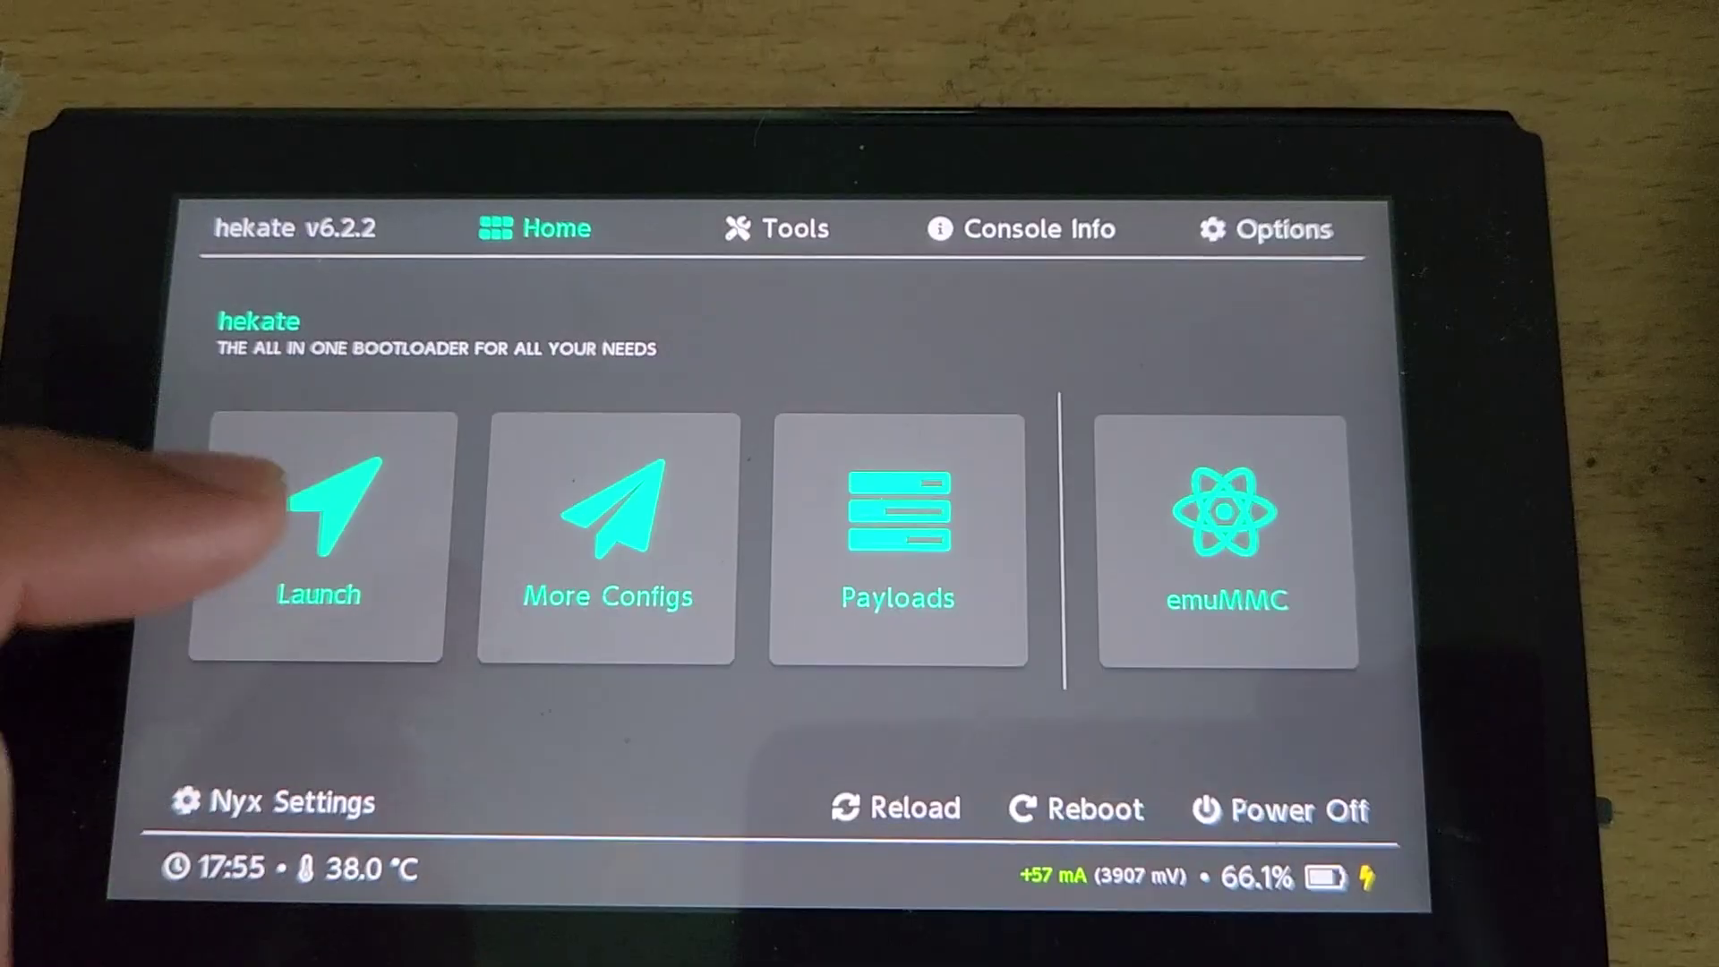
{"action": "left_click", "coordinate": [295, 510]}
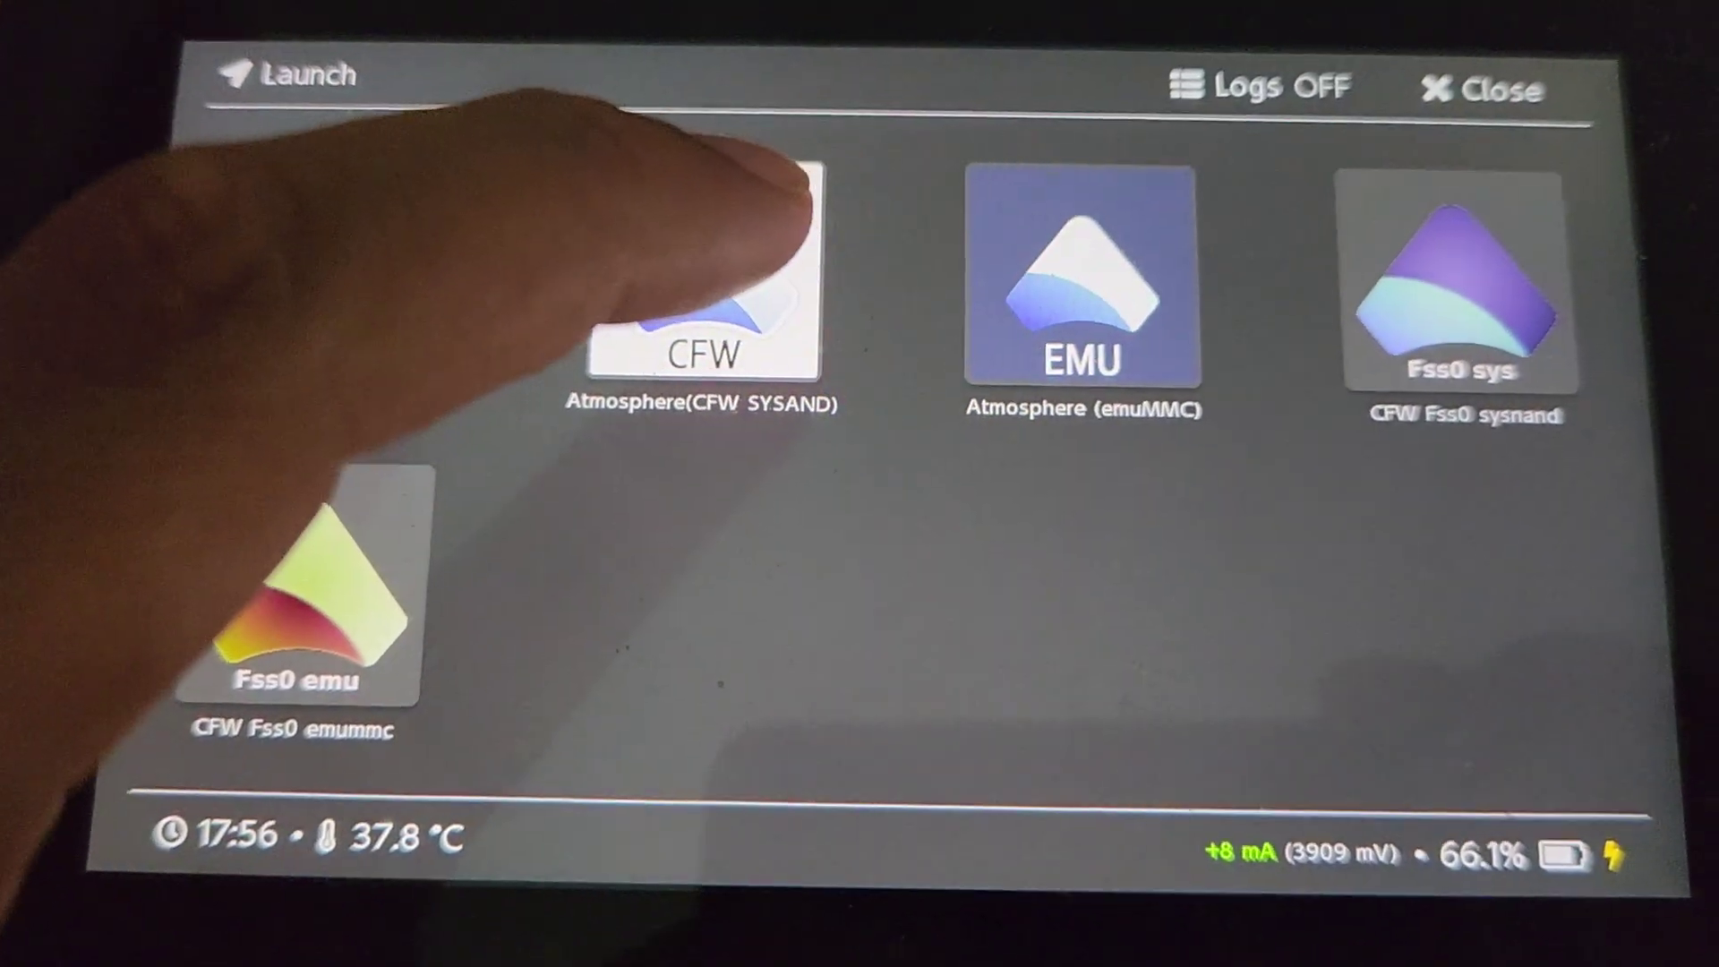
{"action": "left_click", "coordinate": [761, 268]}
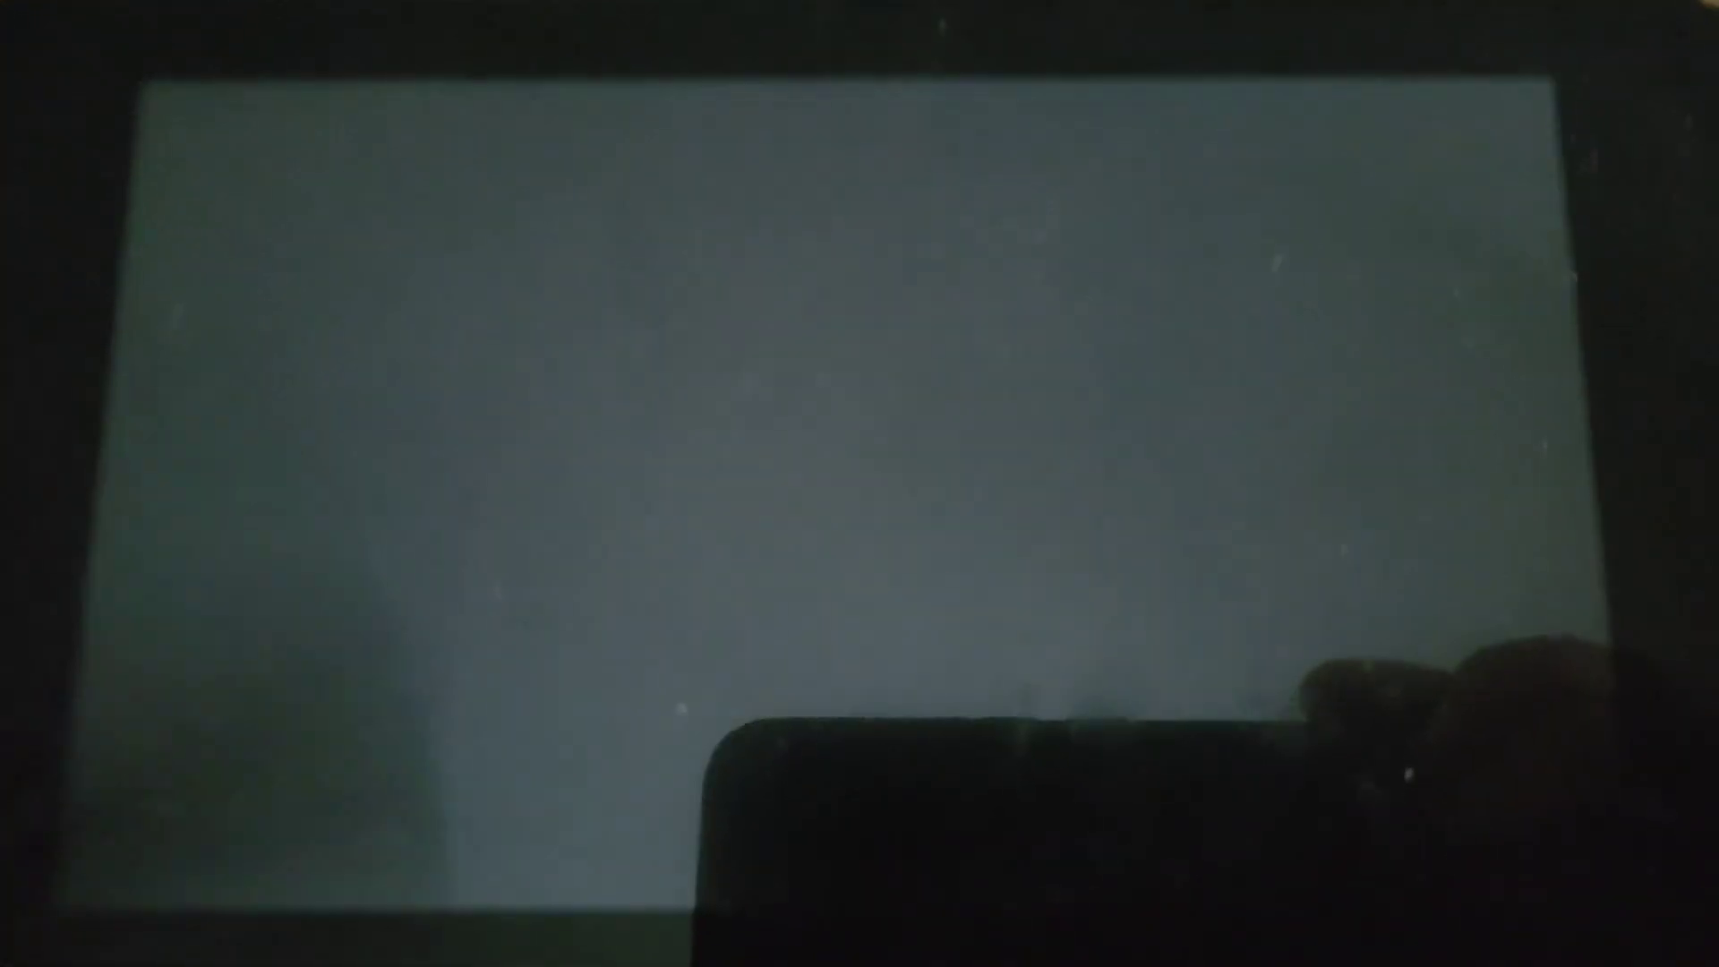